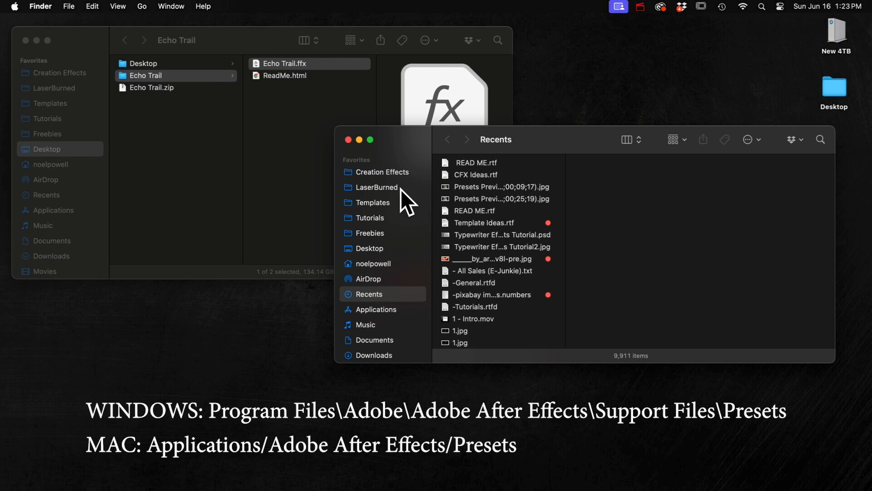
# Move Echo Trail.ffx into the Creation Effects folder inside the Adobe After Effects 2024 Presets folder
pyautogui.click(375, 310)
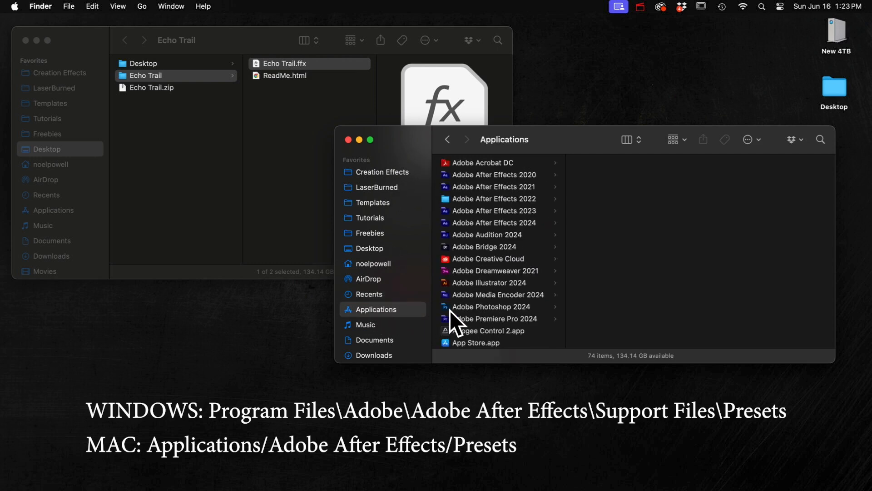
pyautogui.click(496, 223)
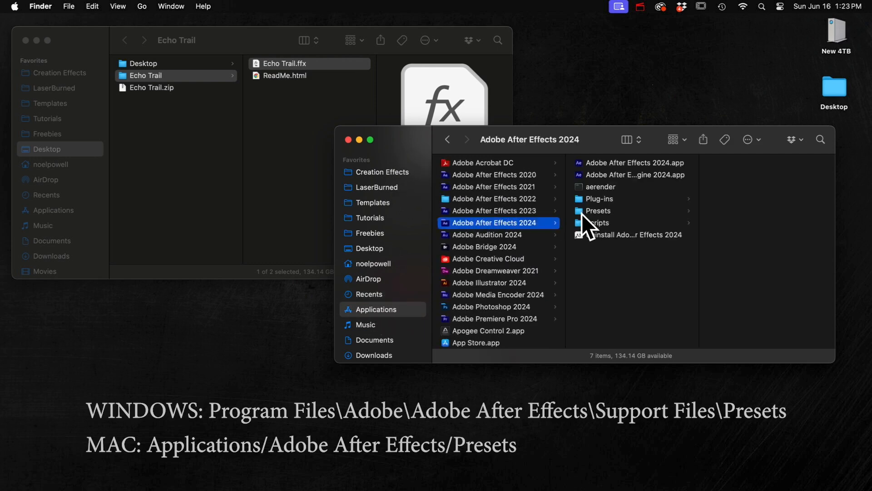
pyautogui.click(595, 210)
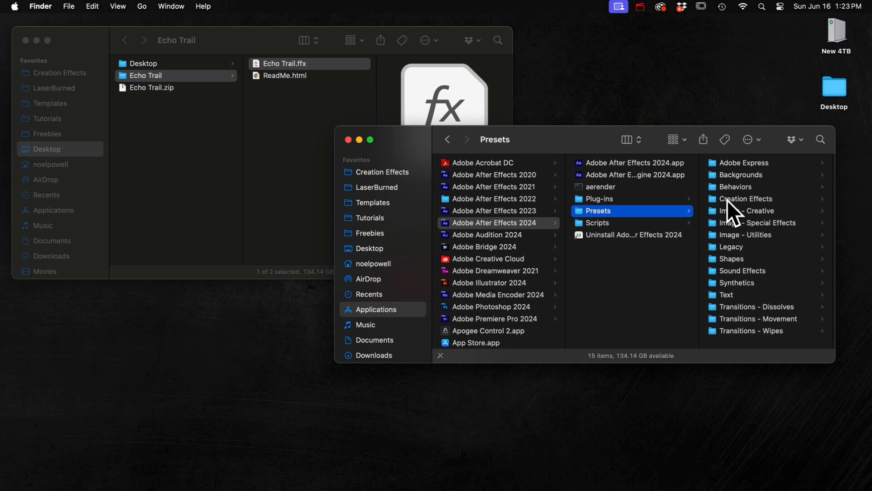
pyautogui.click(746, 199)
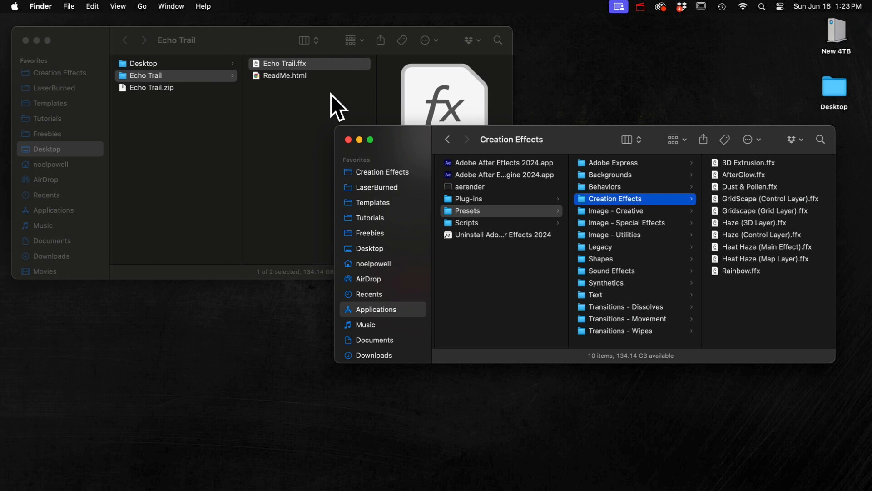
pyautogui.moveTo(279, 61); pyautogui.dragTo(767, 306)
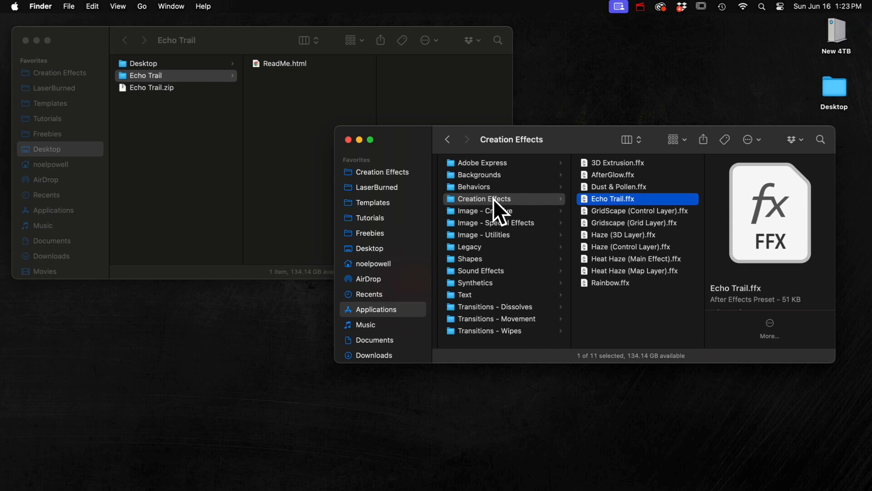
pyautogui.click(493, 198)
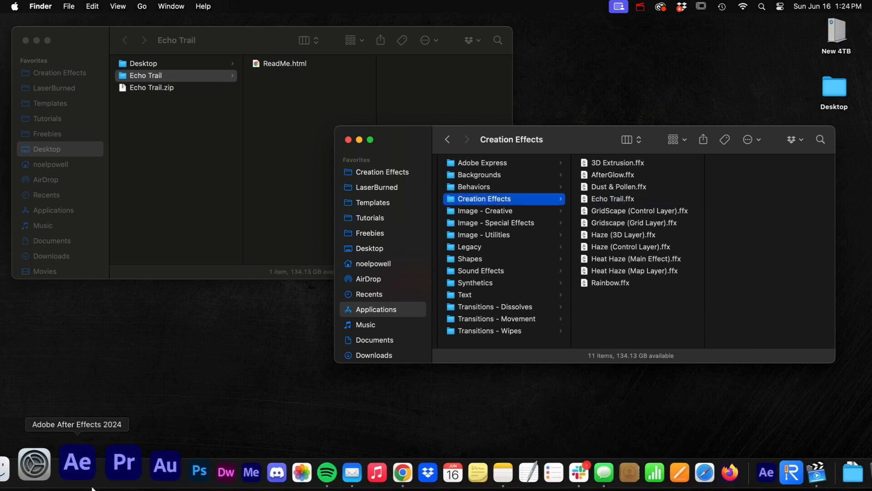
# Switch to After Effects and examine the Shape layer's Position keyframes and Z Rotation expression
pyautogui.click(85, 471)
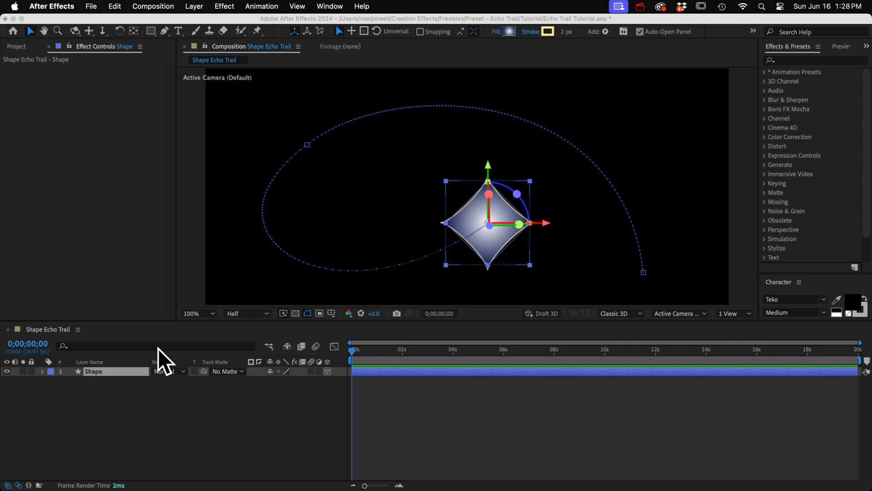
pyautogui.click(105, 371)
pyautogui.moveTo(353, 350); pyautogui.dragTo(337, 362)
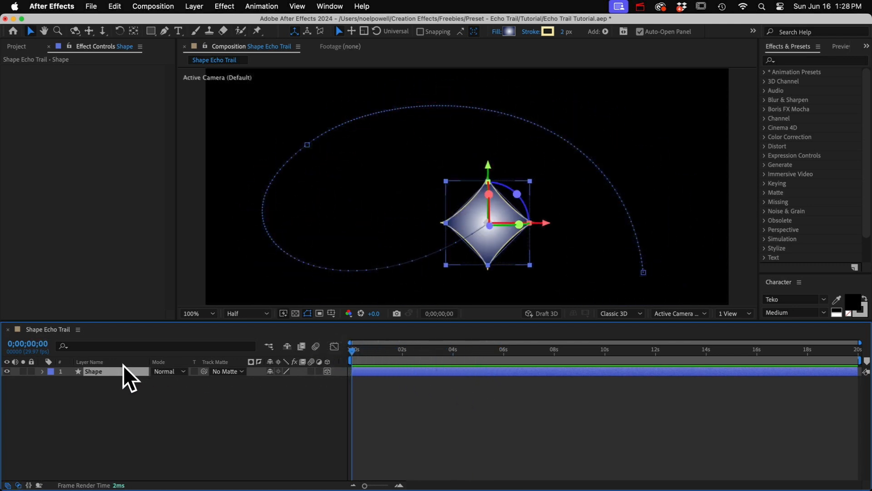
pyautogui.press('p')
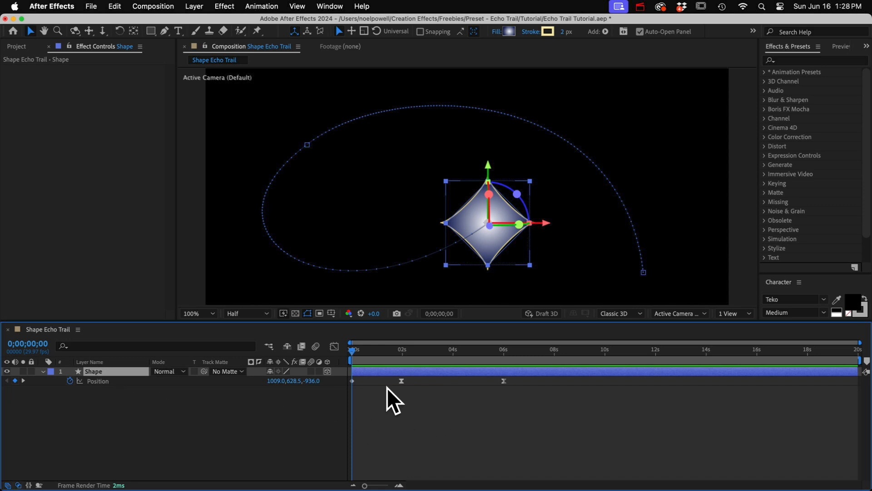
pyautogui.press('r')
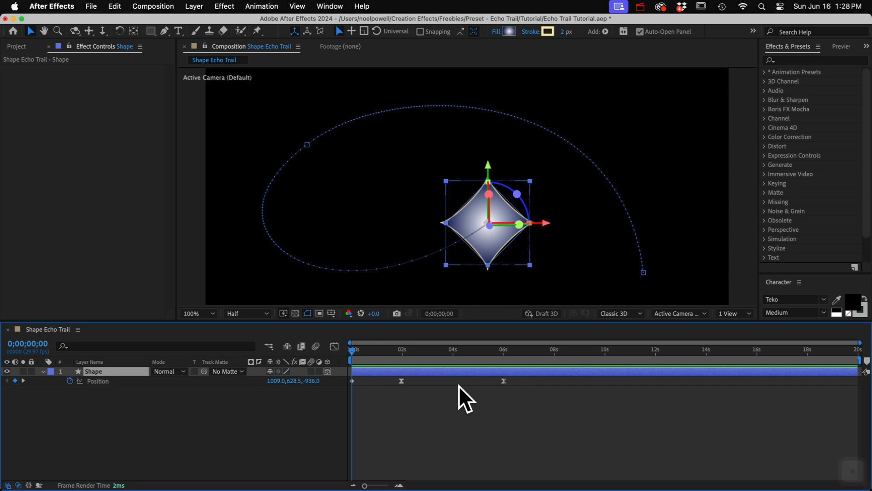
pyautogui.click(83, 409)
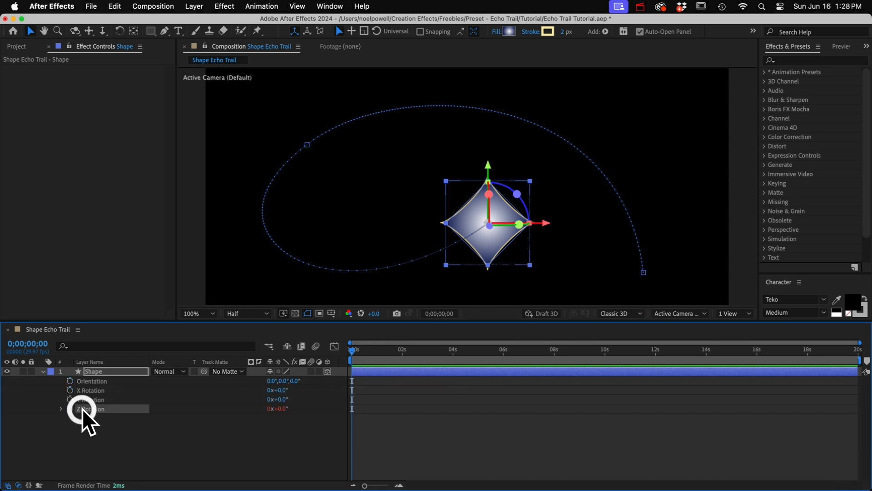
pyautogui.keyDown('alt'); pyautogui.click(61, 408); pyautogui.keyUp('alt')
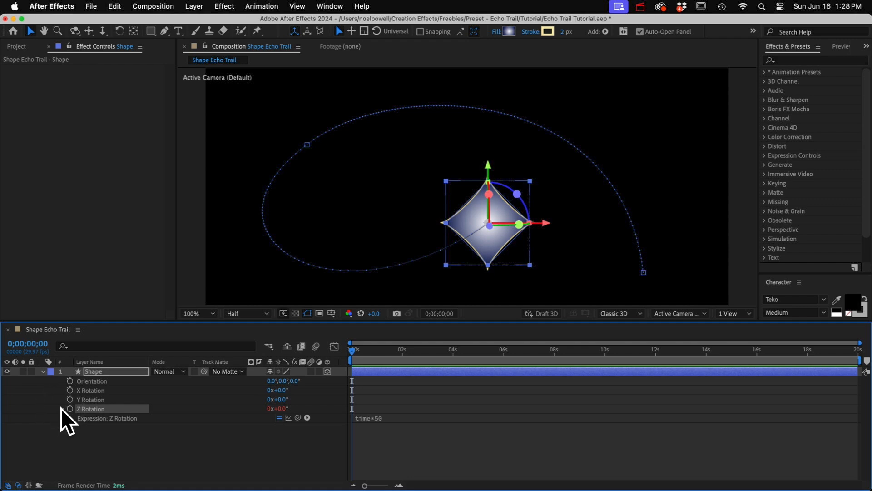
pyautogui.click(42, 371)
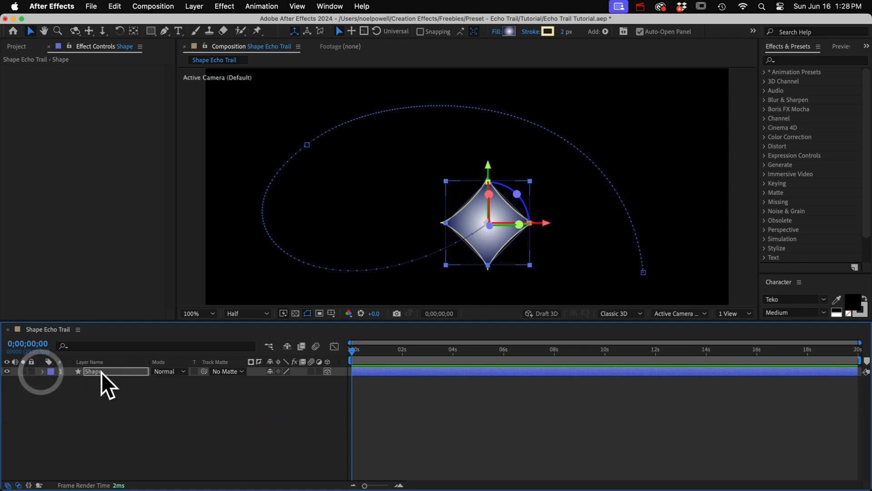
# Duplicate the Shape layer and rename the original layer Leader
pyautogui.click(102, 372)
pyautogui.press('super+d')
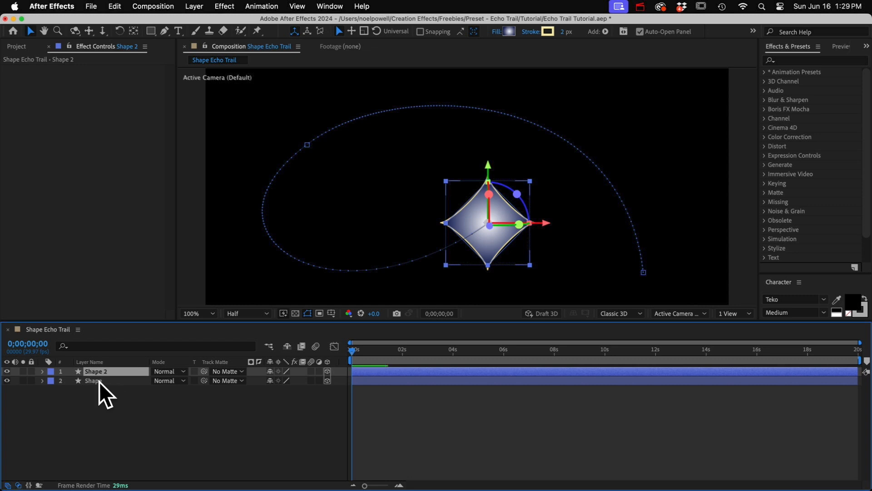
pyautogui.click(99, 382)
pyautogui.press('Return')
pyautogui.write('Leader')
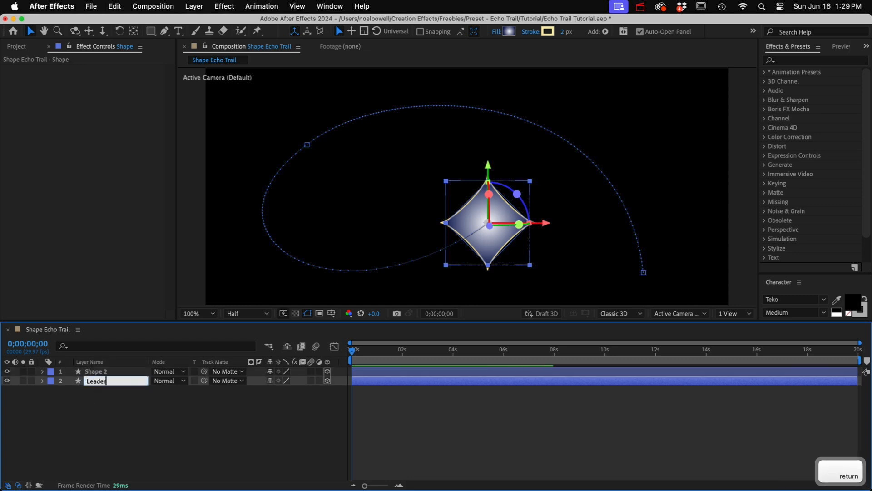
pyautogui.press('Return')
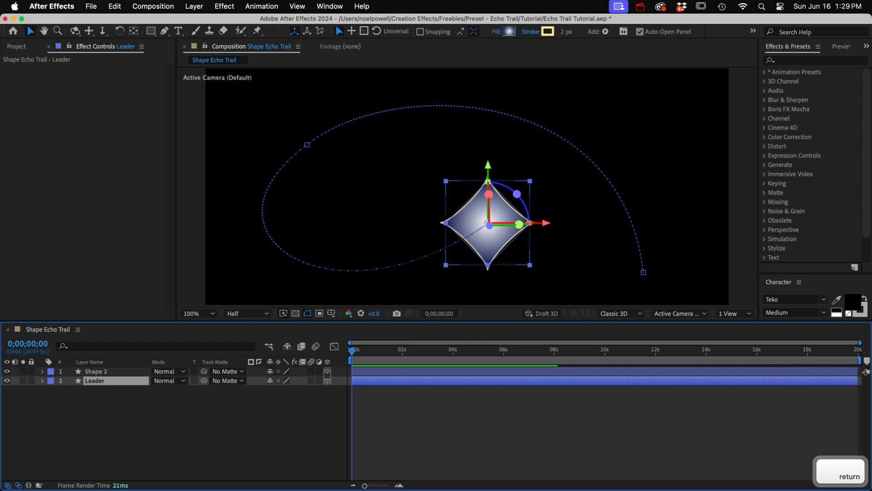
# Rename the duplicated shape layer Echo 1
pyautogui.click(95, 372)
pyautogui.press('Return')
pyautogui.write('Echo 1')
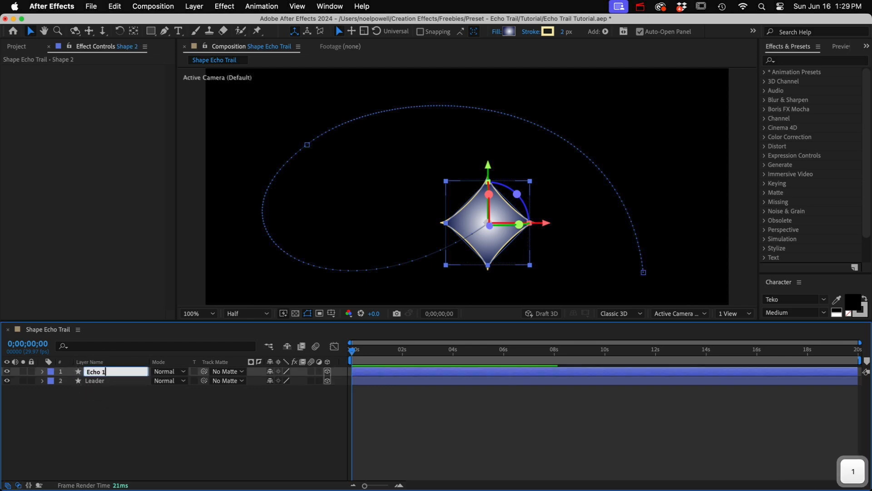
pyautogui.press('Return')
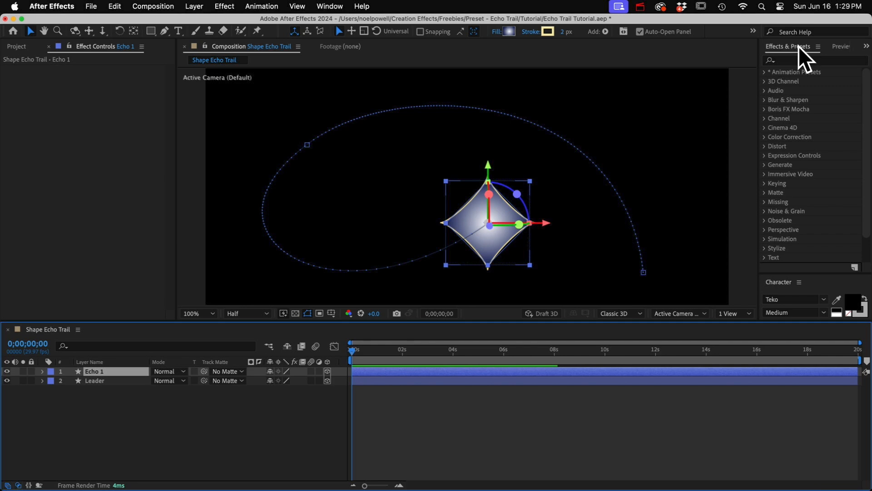
# Apply the Echo Trail animation preset from the Creation Effects presets folder to the Echo 1 layer
pyautogui.click(765, 72)
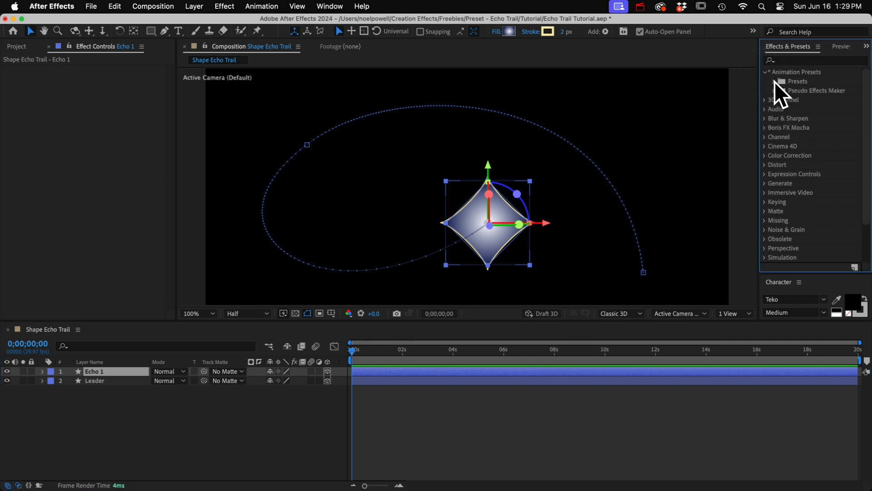
pyautogui.click(774, 81)
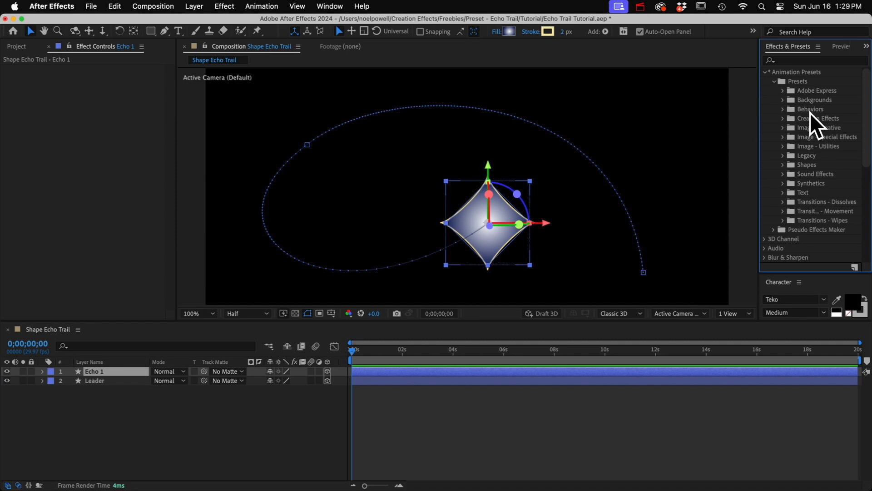
pyautogui.click(783, 118)
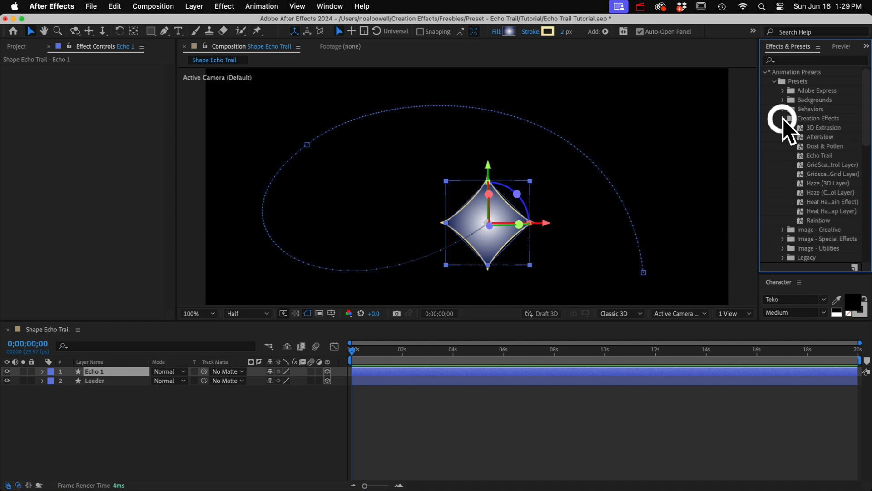
pyautogui.click(823, 157)
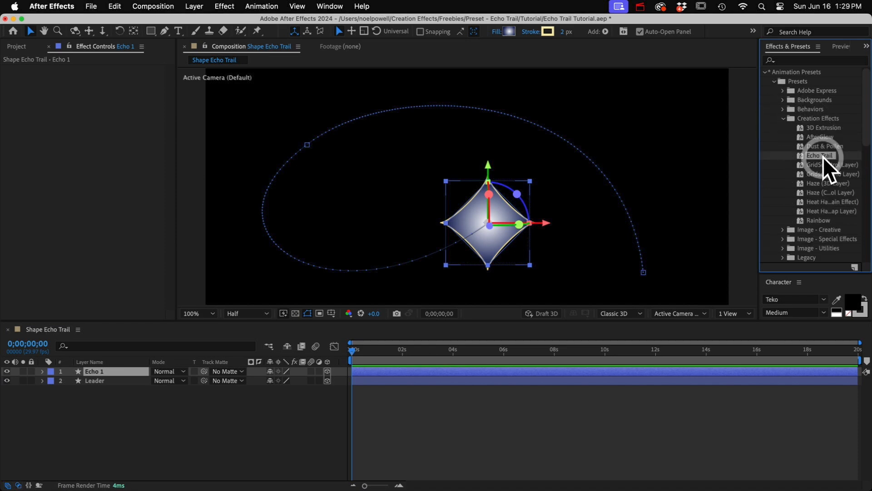
pyautogui.doubleClick(820, 157)
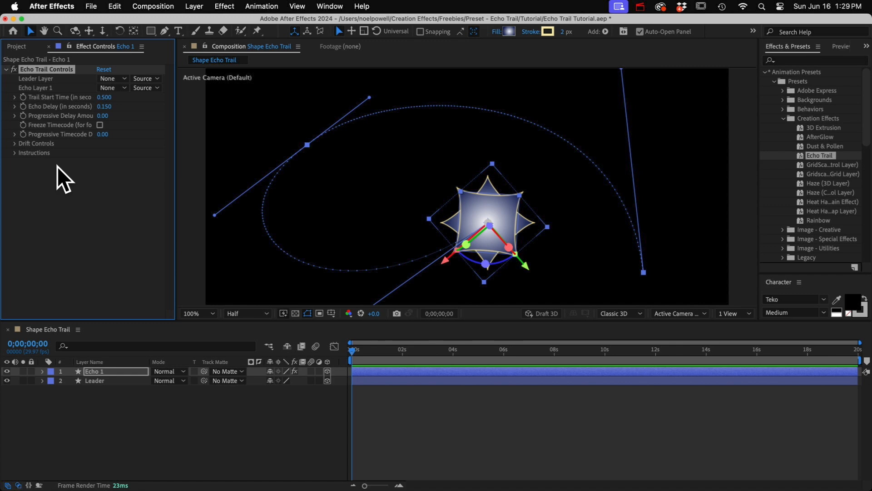
# Read the built-in instructions in the Echo Trail Controls effect and collapse them
pyautogui.click(33, 153)
pyautogui.click(15, 153)
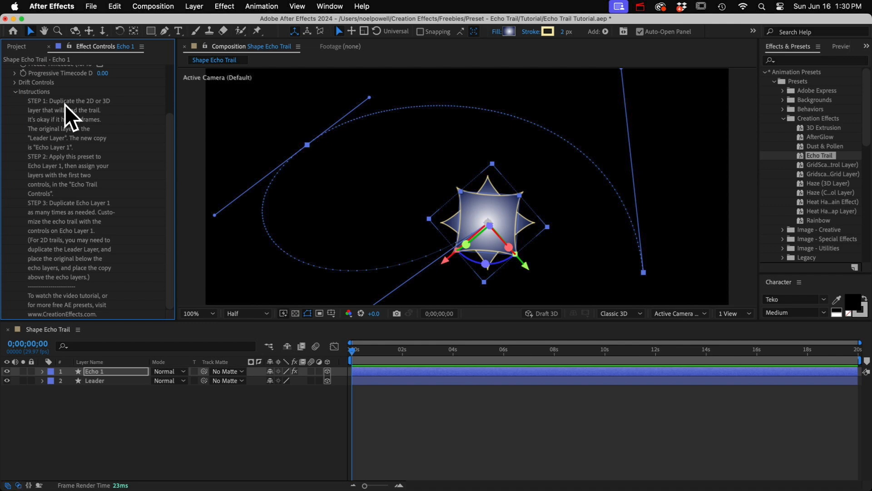
pyautogui.scroll(3, 63, 301)
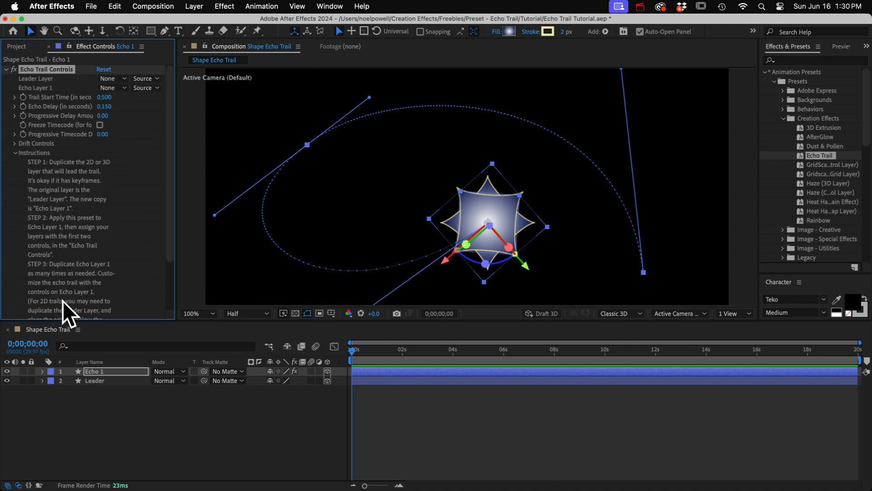
pyautogui.click(15, 155)
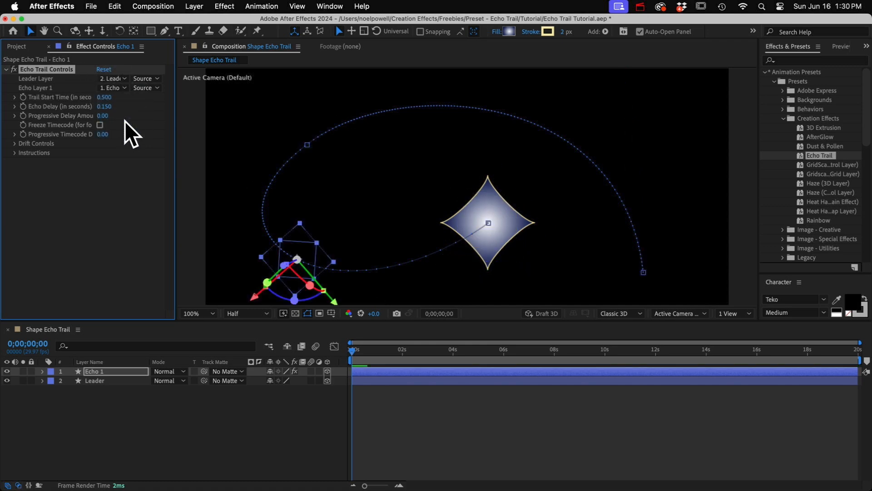
# Duplicate the Echo 1 layer repeatedly until the composition has 40 echo layers, up to Echo 40
pyautogui.click(108, 371)
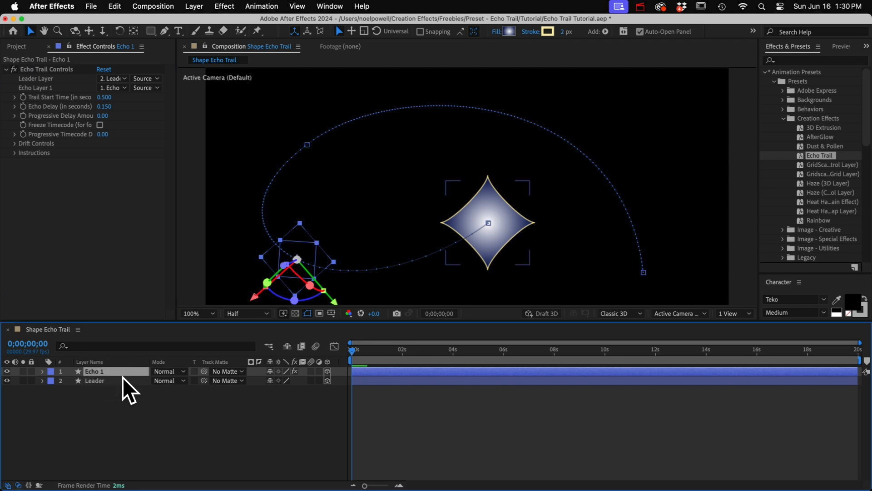
pyautogui.press('super+d')
pyautogui.press('super+d')
pyautogui.press('super+d')
pyautogui.press('super+d')
pyautogui.press('super+d')
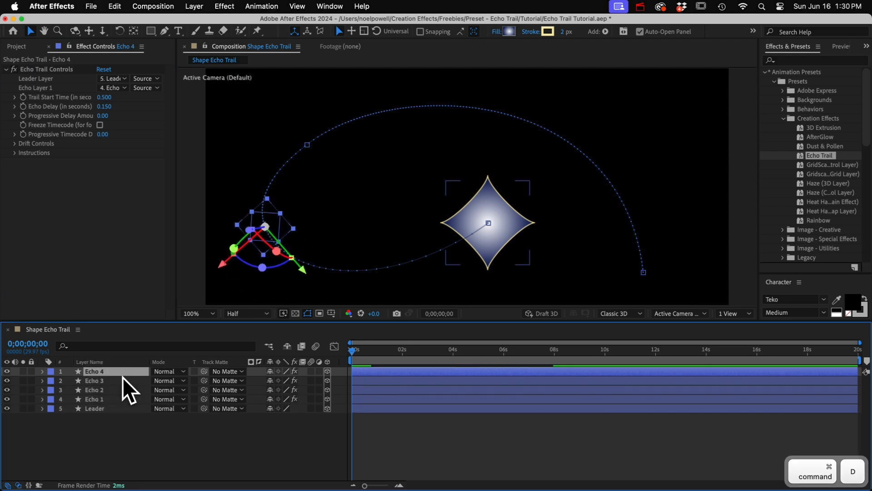
pyautogui.press('super+d')
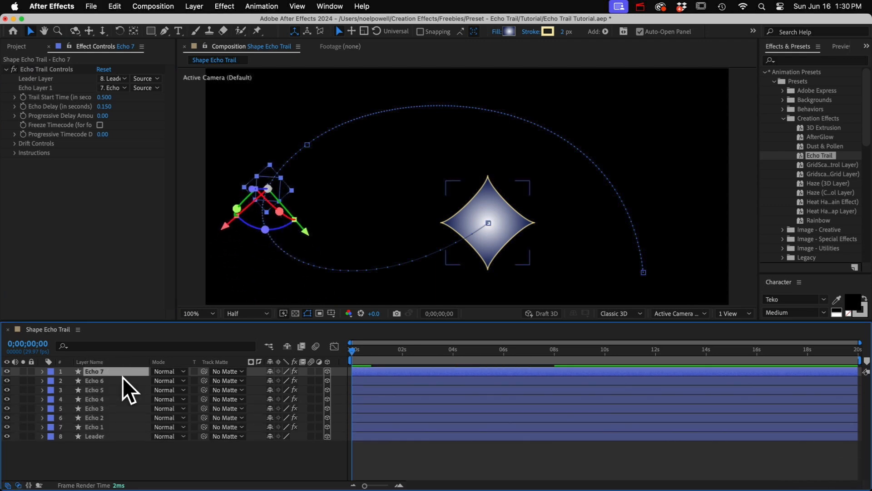
pyautogui.press('super+d')
pyautogui.press('super+d')
pyautogui.press('super+d')
pyautogui.press('super+d')
pyautogui.press('super+d')
pyautogui.press('super+d')
pyautogui.press('super+d')
pyautogui.press('super+d')
pyautogui.press('super+d')
pyautogui.press('super+d')
pyautogui.press('super+d')
pyautogui.press('super+d')
pyautogui.press('super+d')
pyautogui.press('super+d')
pyautogui.press('super+d')
pyautogui.press('super+d')
pyautogui.press('super+d')
pyautogui.press('super+d')
pyautogui.press('super+d')
pyautogui.press('super+d')
pyautogui.press('super+d')
pyautogui.press('super+d')
pyautogui.press('super+d')
pyautogui.press('super+d')
pyautogui.press('super+d')
pyautogui.press('super+d')
pyautogui.press('super+d')
pyautogui.press('super+d')
pyautogui.press('super+d')
pyautogui.press('super+d')
pyautogui.press('super+d')
pyautogui.press('super+d')
pyautogui.press('super+d')
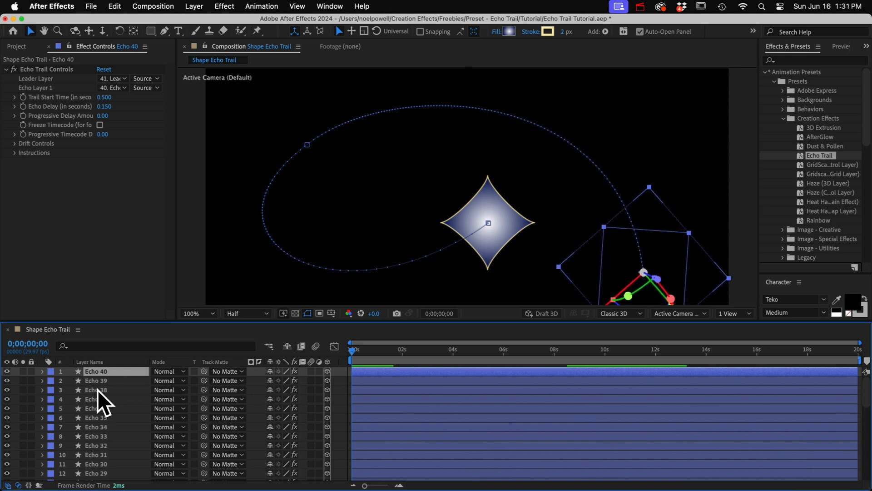
# Play the echo trail animation from the start, stop it, and scrub back to 0;00;03;11
pyautogui.press('space')
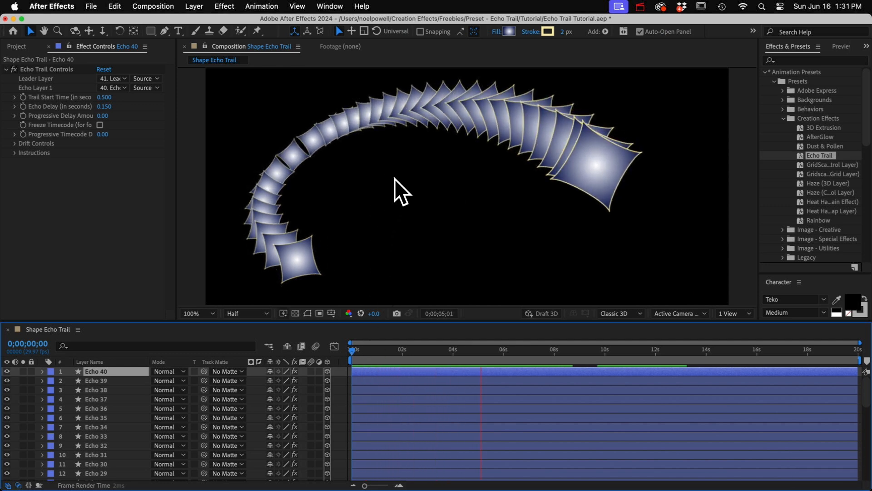
pyautogui.press('space')
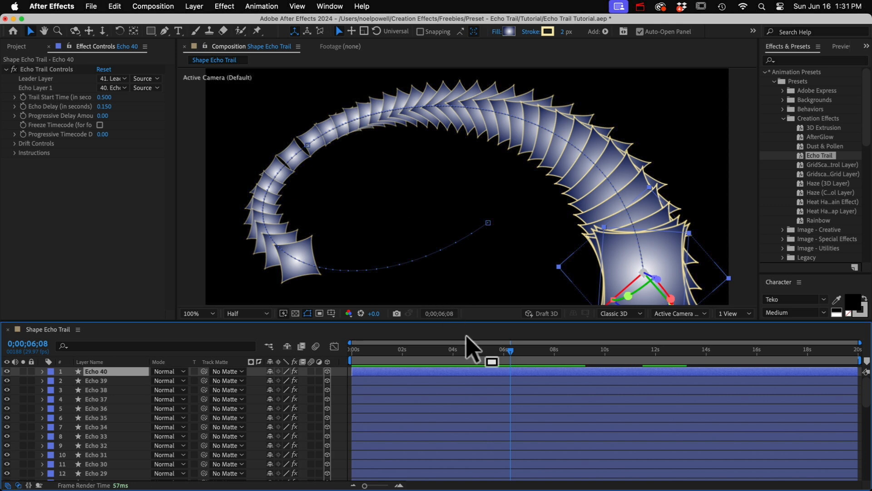
pyautogui.moveTo(509, 350); pyautogui.dragTo(435, 349)
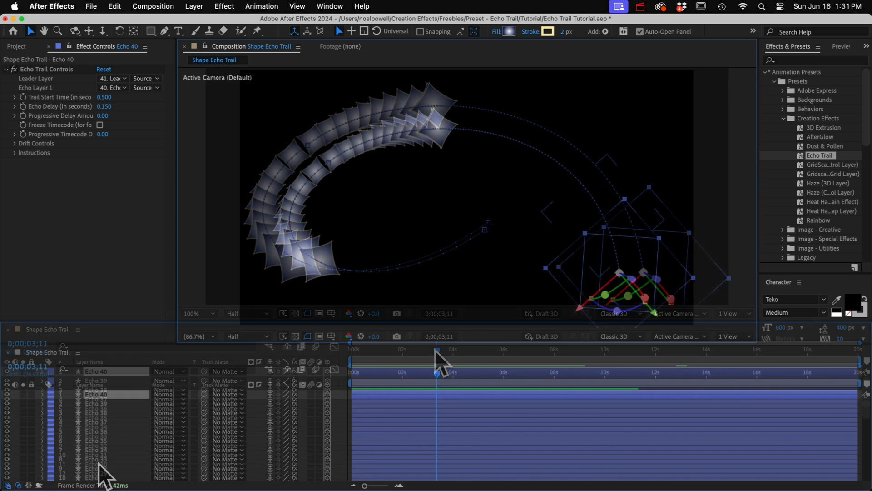
# Display the Position keyframes of the Leader layer at the end of the layer stack
pyautogui.scroll(-10, 99, 463)
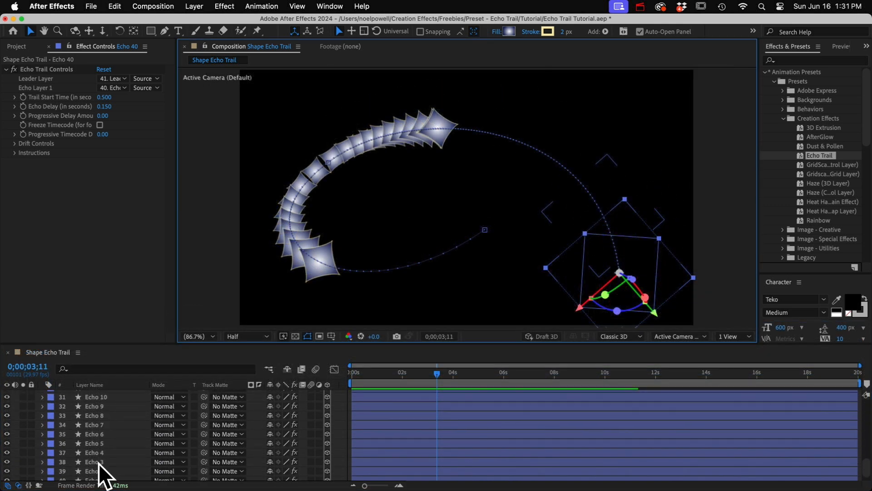
pyautogui.scroll(-2, 99, 463)
pyautogui.click(97, 476)
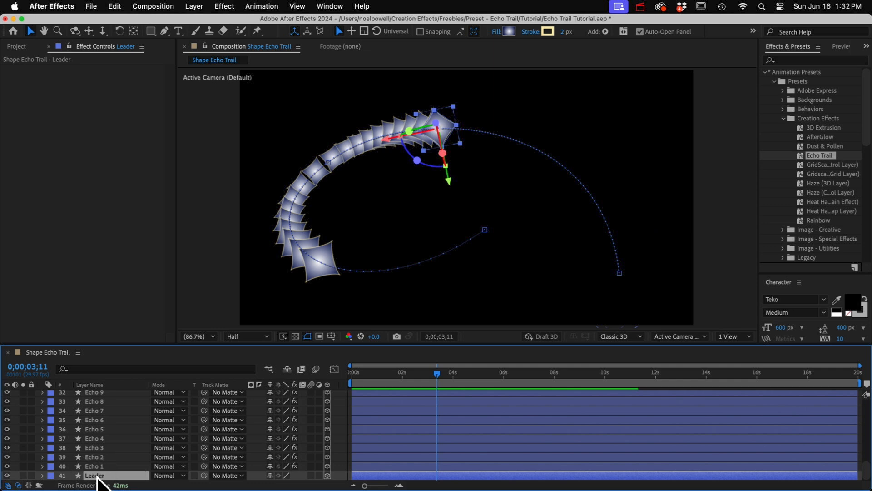
pyautogui.press('p')
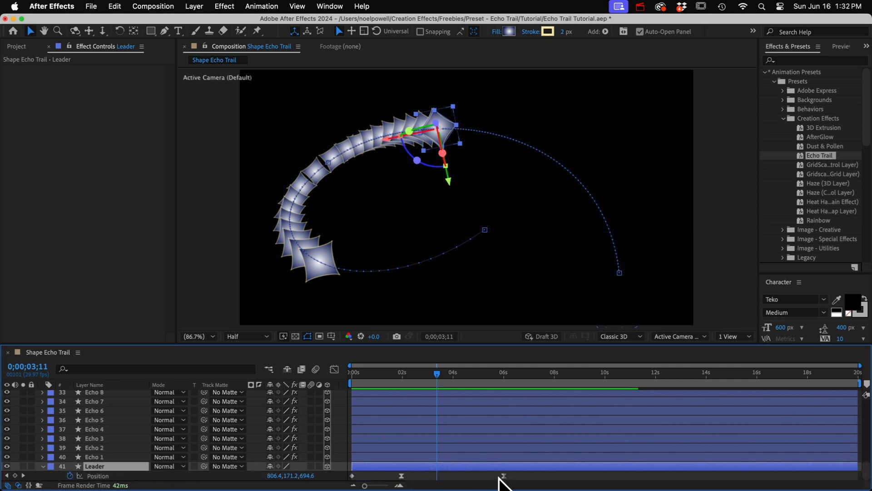
# Try moving the Leader's last Position keyframe earlier, undo that, and reshape the motion path by repositioning its middle keyframe point
pyautogui.moveTo(504, 475); pyautogui.dragTo(466, 476)
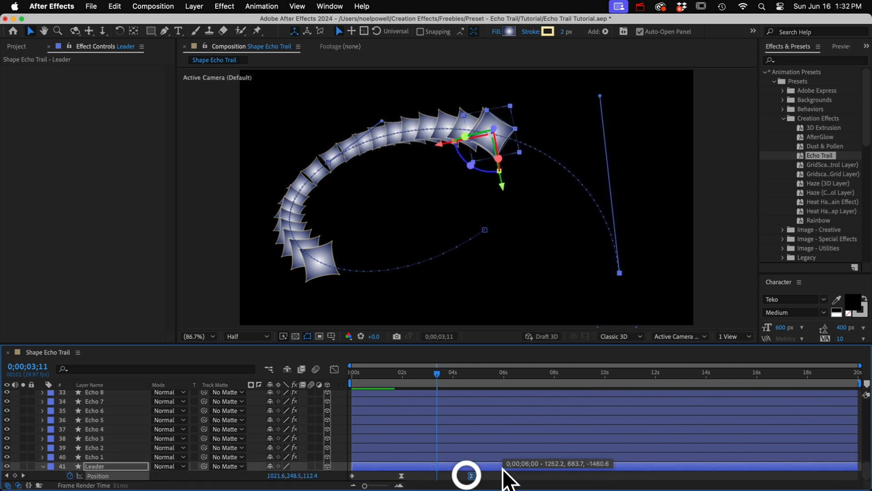
pyautogui.press('super+z')
pyautogui.moveTo(328, 162); pyautogui.dragTo(307, 138)
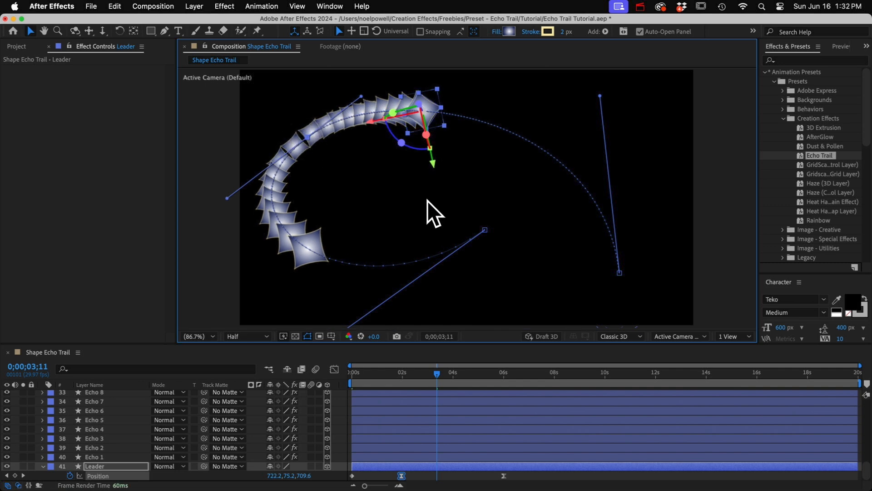
pyautogui.moveTo(308, 138); pyautogui.dragTo(331, 155)
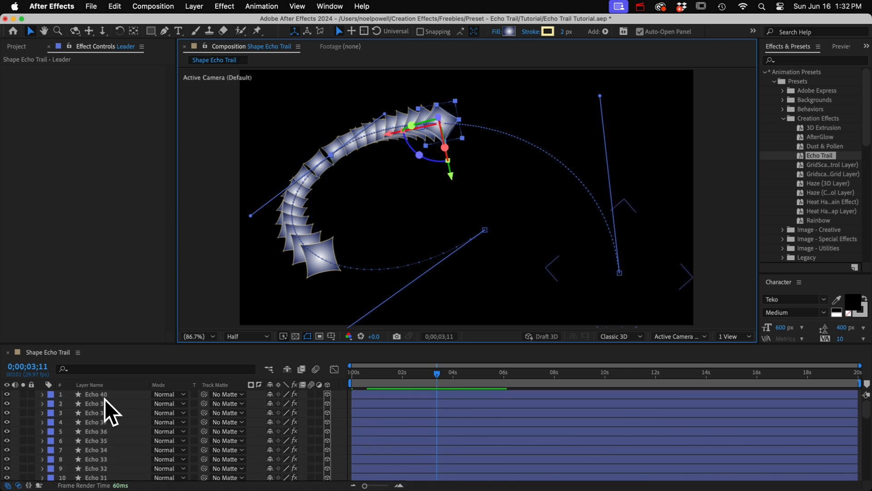
# Compare the Echo Trail Controls settings on the Echo 39, Echo 38 and Echo 37 layers
pyautogui.scroll(10, 104, 399)
pyautogui.click(105, 402)
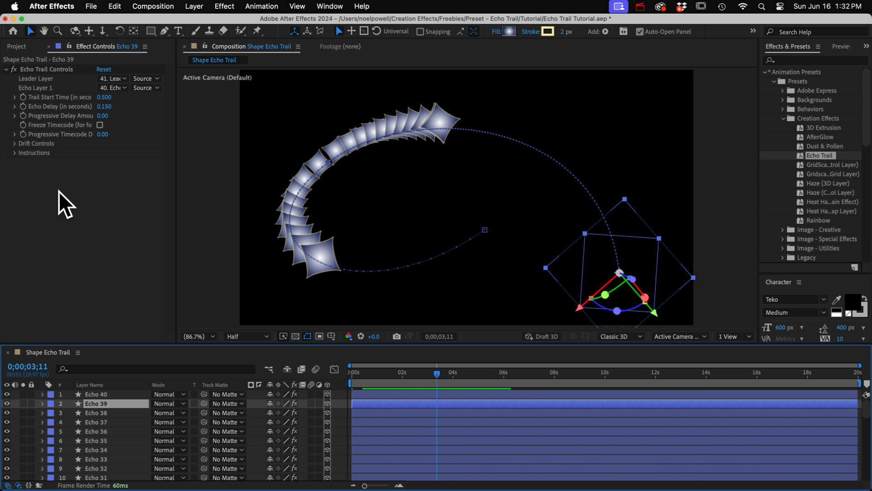
pyautogui.click(108, 413)
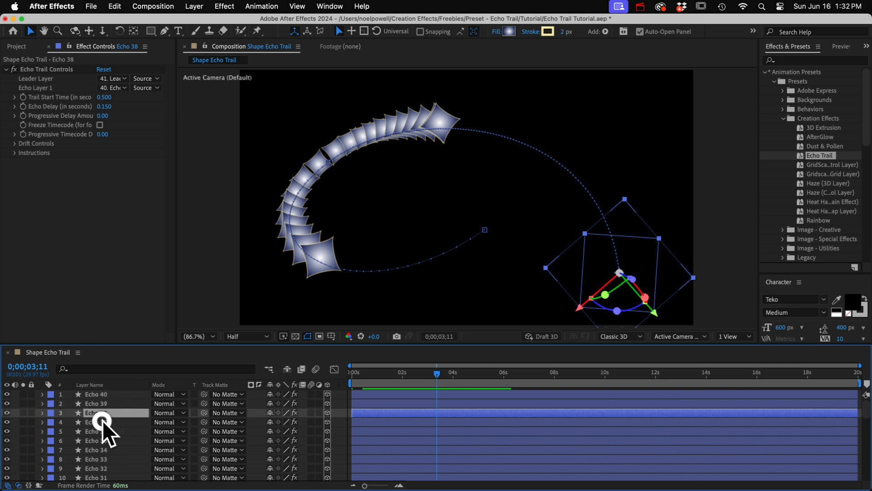
pyautogui.click(102, 420)
pyautogui.scroll(-10, 103, 453)
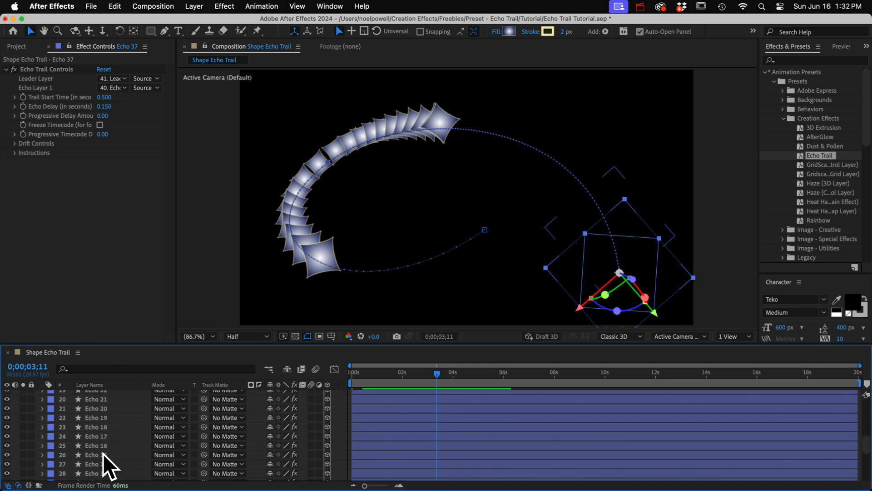
# Select Echo 1, make its full effect property names readable, and set Trail Start Time to 0 seconds while viewing 0;00;01;14
pyautogui.click(93, 457)
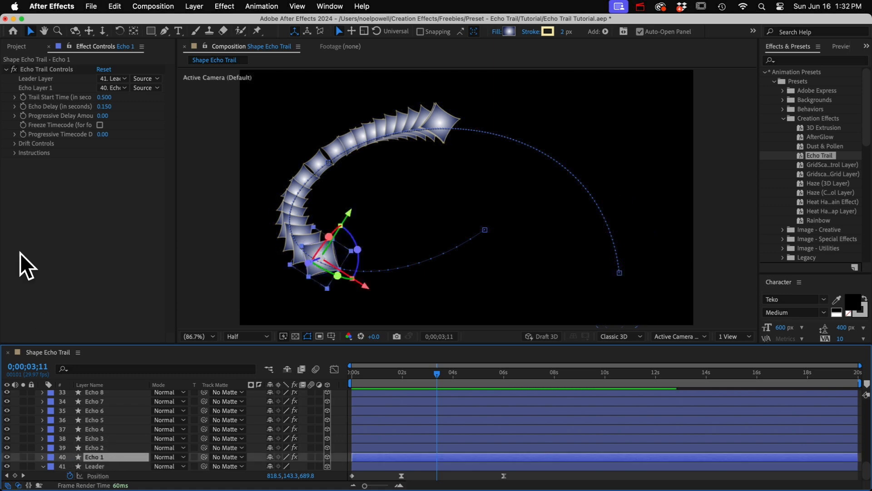
pyautogui.click(46, 98)
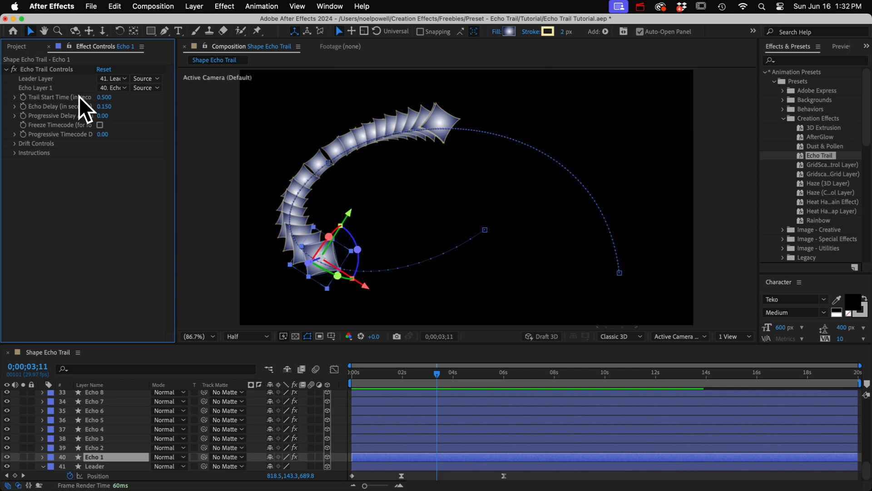
pyautogui.moveTo(176, 108); pyautogui.dragTo(220, 109)
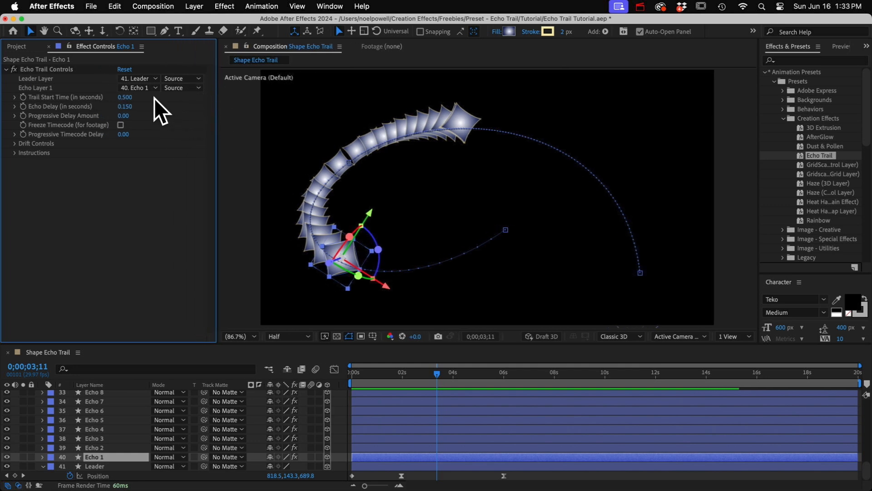
pyautogui.moveTo(364, 375); pyautogui.dragTo(389, 378)
pyautogui.click(126, 97)
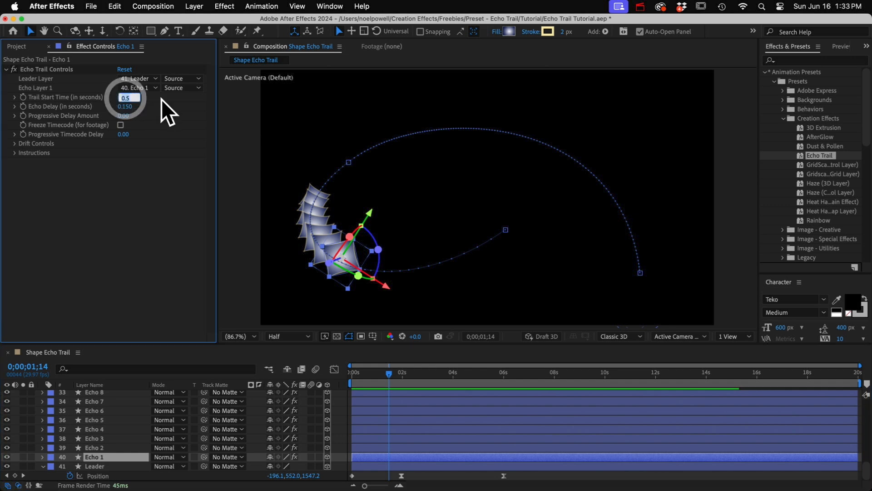
pyautogui.write('0')
pyautogui.press('Return')
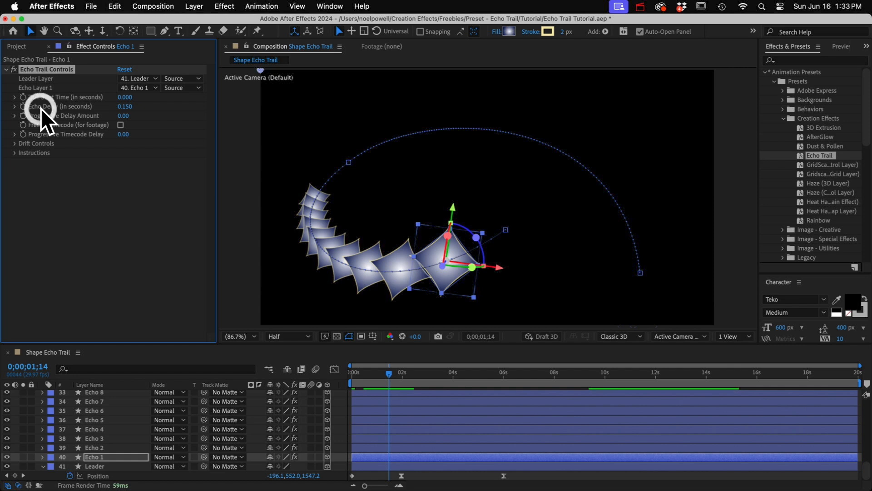
# Set Echo 1's Echo Delay to 0.07 seconds
pyautogui.click(124, 106)
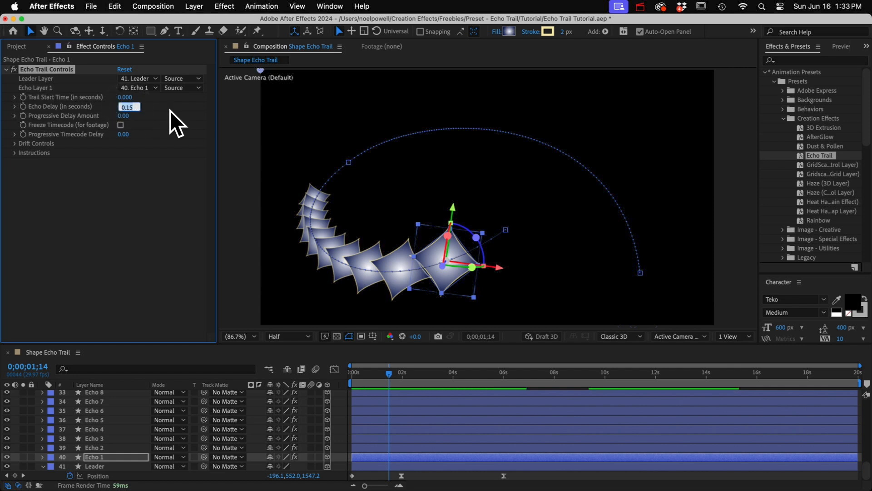
pyautogui.write('0.07')
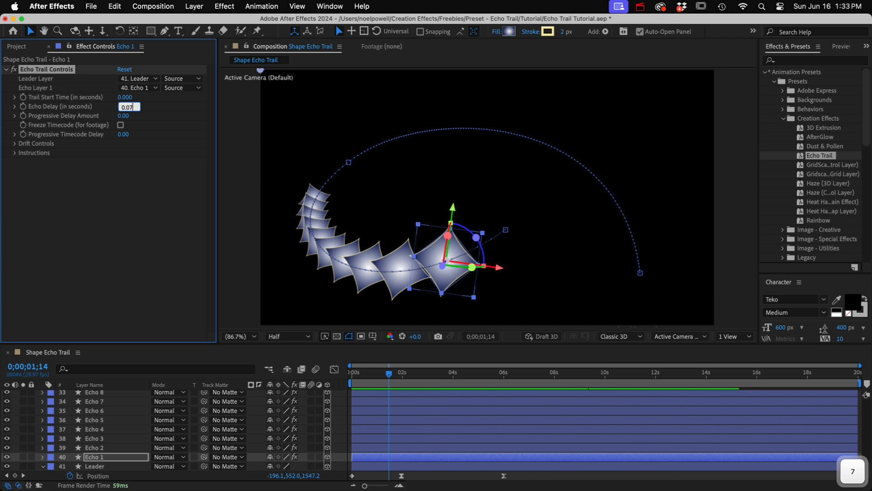
pyautogui.press('Return')
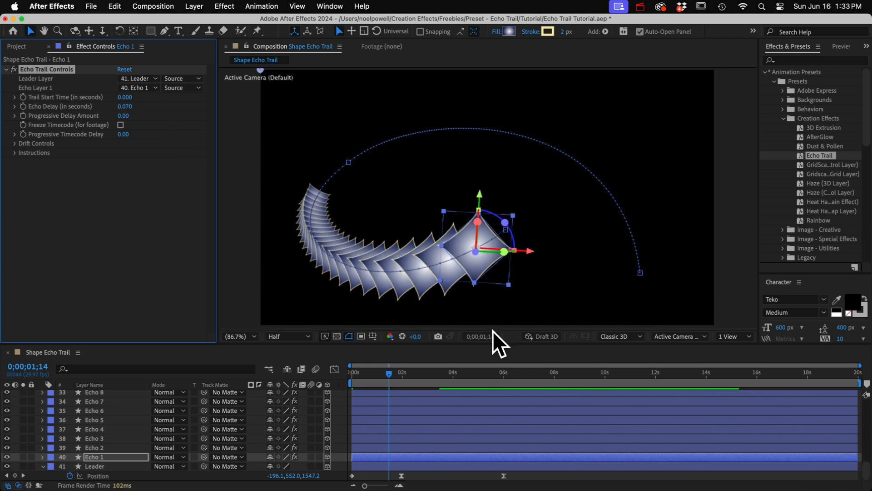
# Go to 0;00;05;15 and duplicate the Echo 40 layer repeatedly until the trail reaches Echo 78
pyautogui.moveTo(388, 372); pyautogui.dragTo(497, 372)
pyautogui.scroll(10, 101, 398)
pyautogui.click(103, 394)
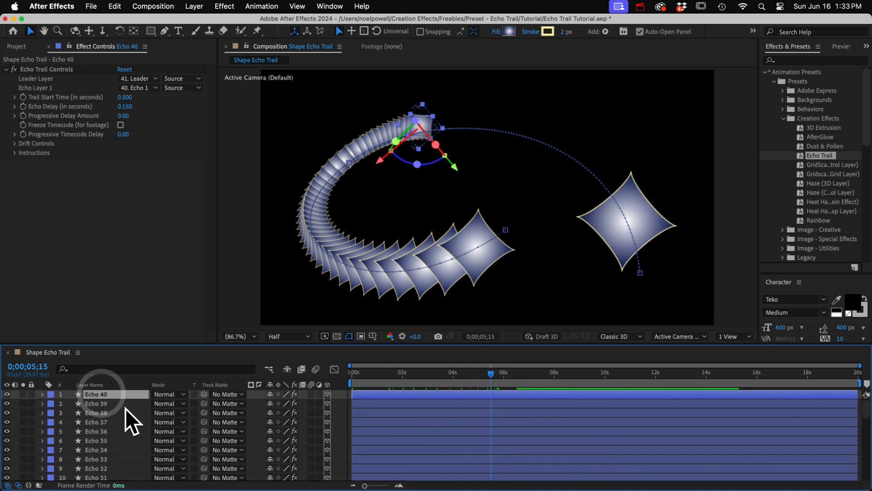
pyautogui.press('super+d')
pyautogui.press('super+d')
pyautogui.press('super+d')
pyautogui.press('super+d')
pyautogui.press('super+d')
pyautogui.press('super+d')
pyautogui.press('super+d')
pyautogui.press('super+d')
pyautogui.press('super+d')
pyautogui.press('super+d')
pyautogui.press('super+d')
pyautogui.press('super+d')
pyautogui.press('super+d')
pyautogui.press('super+d')
pyautogui.press('super+d')
pyautogui.press('super+d')
pyautogui.press('super+d')
pyautogui.press('super+d')
pyautogui.press('super+d')
pyautogui.press('super+d')
pyautogui.press('super+d')
pyautogui.press('super+d')
pyautogui.press('super+d')
pyautogui.press('super+d')
pyautogui.press('super+d')
pyautogui.press('super+d')
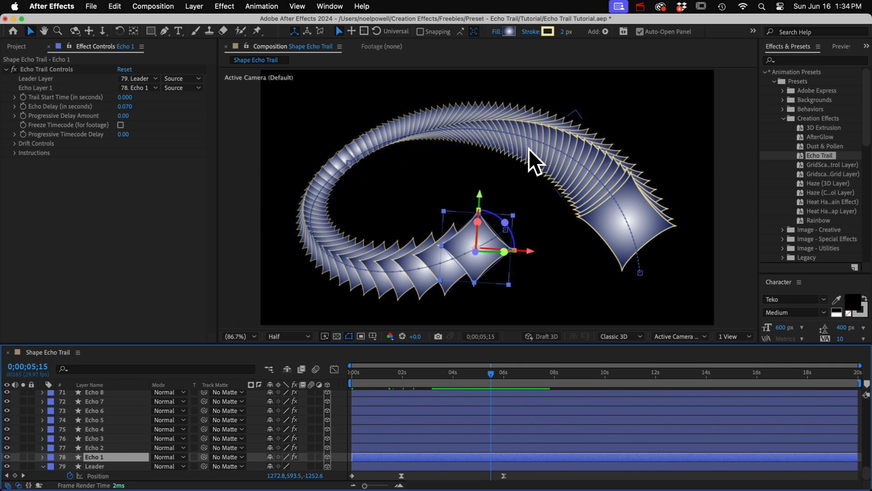
# Keyframe Echo 1's Trail Start Time from 0 at 0;00;00;00 to 0.6 at 0;00;10;00, and preview the animation
pyautogui.click(51, 99)
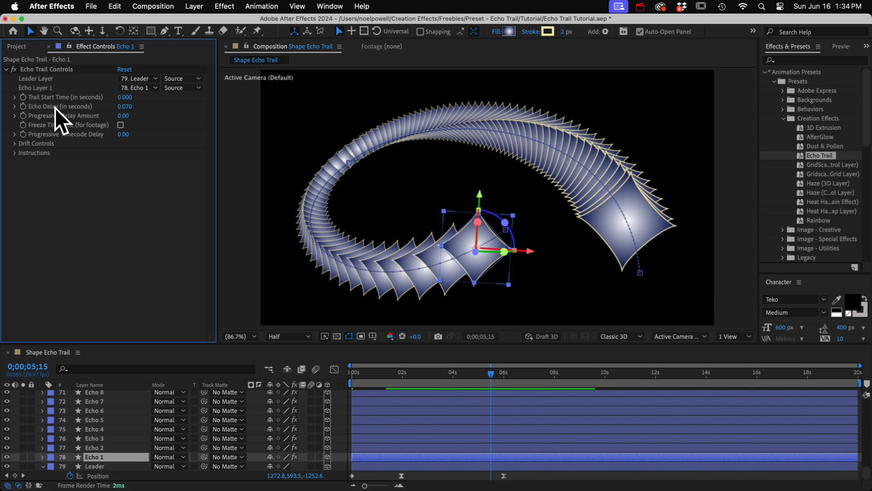
pyautogui.click(352, 373)
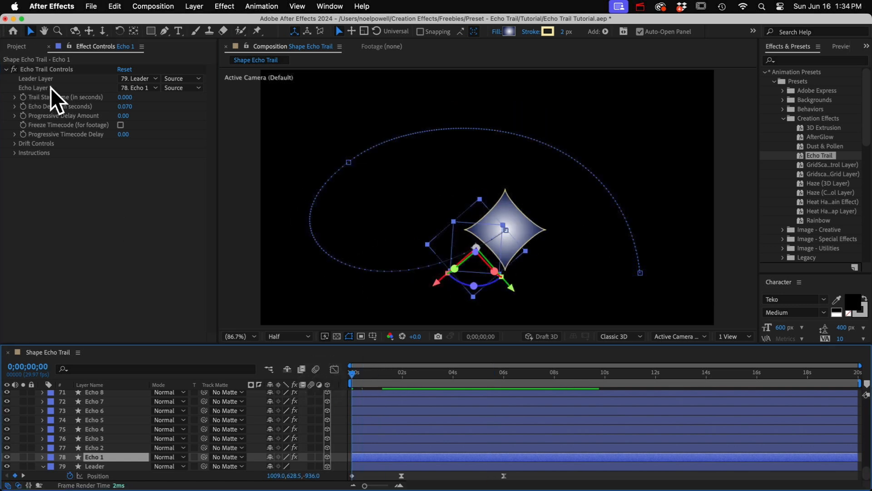
pyautogui.click(23, 99)
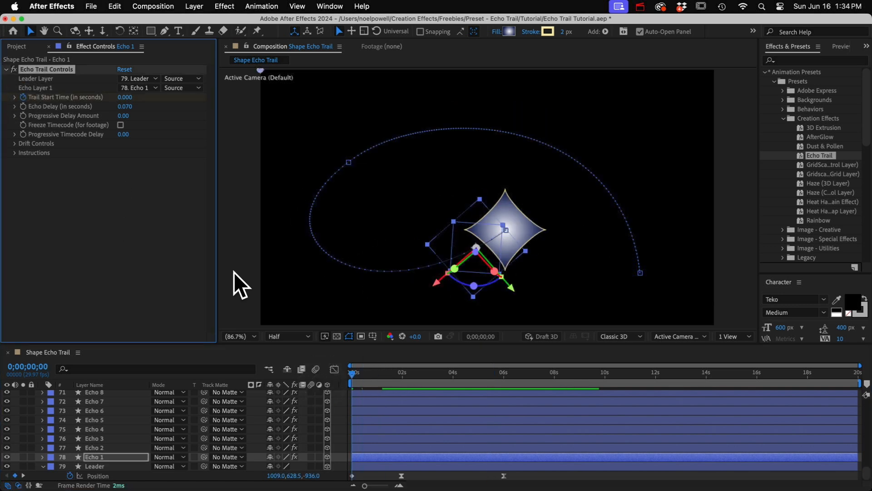
pyautogui.moveTo(368, 378); pyautogui.dragTo(606, 377)
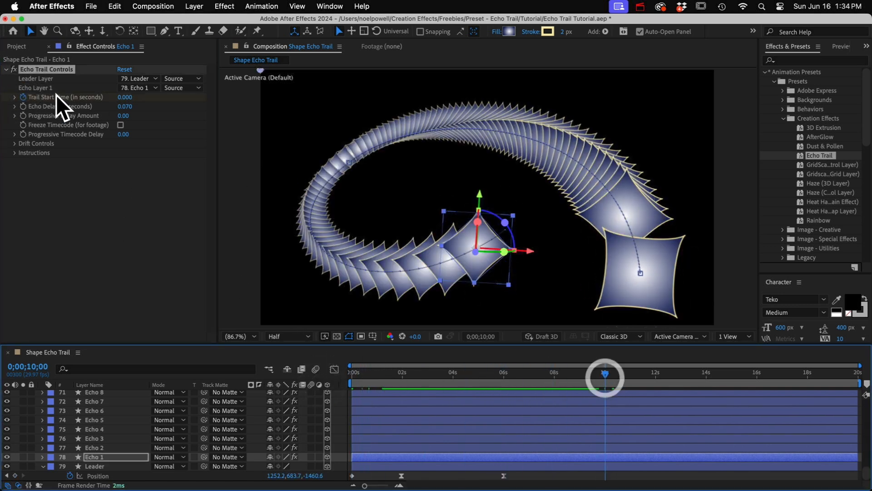
pyautogui.click(127, 99)
pyautogui.write('.6')
pyautogui.press('Return')
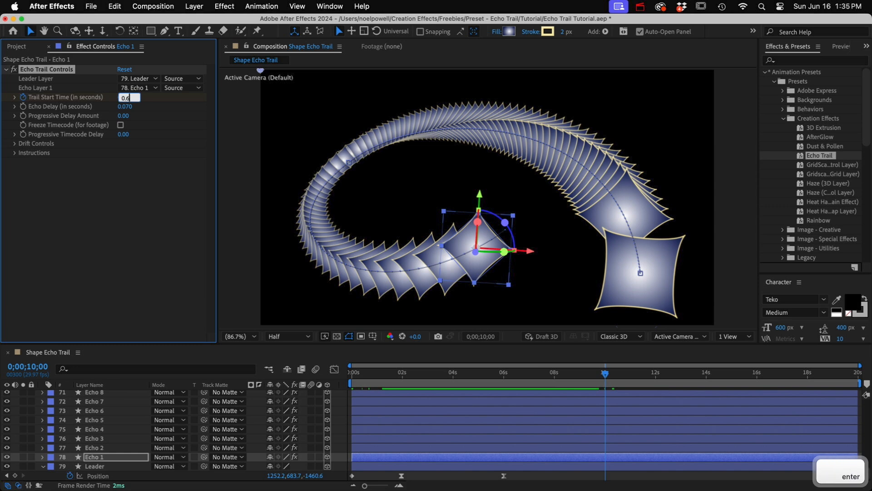
pyautogui.press('KP_0')
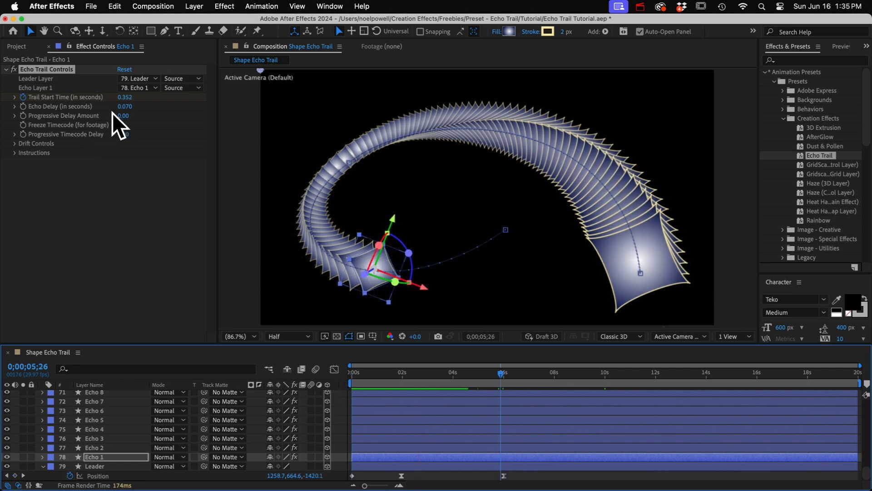
# Try a Progressive Delay Amount of 17.6 with an Echo Delay of 0.3 seconds, and lower the progressive amount
pyautogui.moveTo(124, 116); pyautogui.dragTo(226, 122)
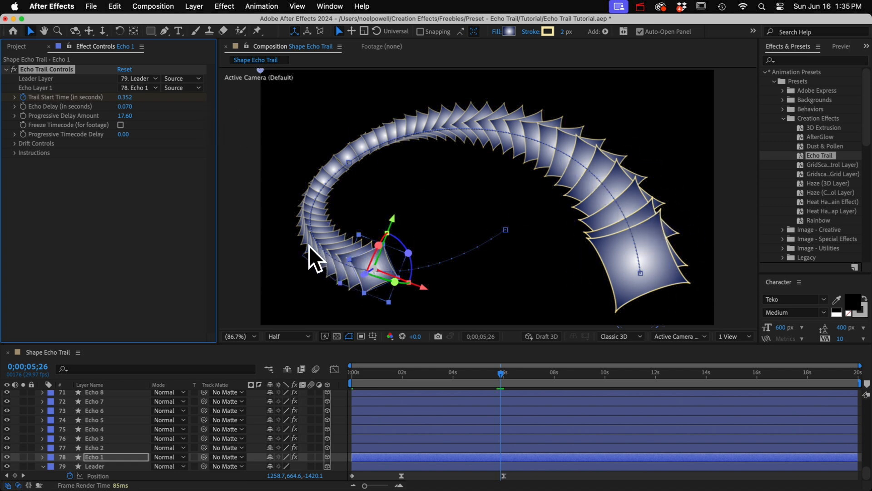
pyautogui.click(127, 107)
pyautogui.write('0.3')
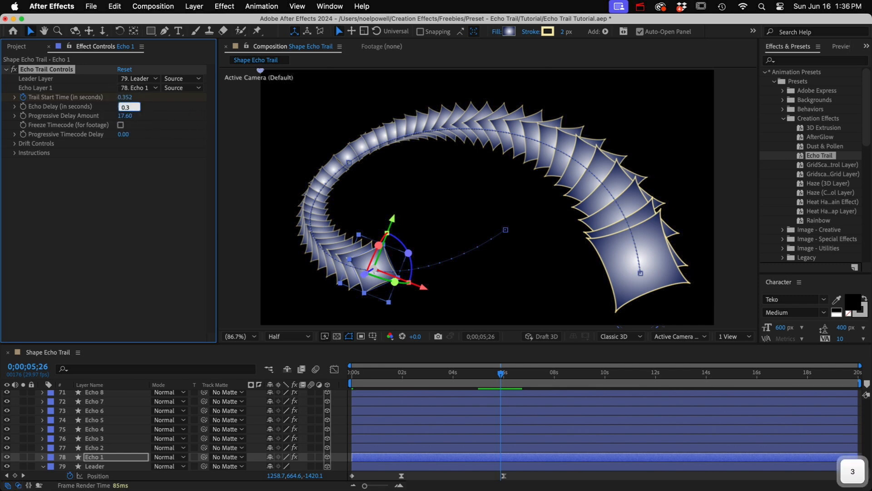
pyautogui.press('Return')
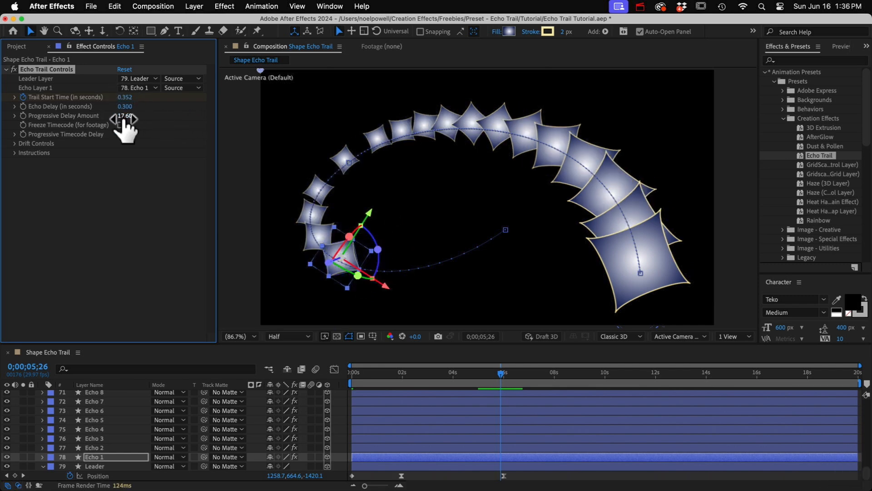
pyautogui.moveTo(124, 119); pyautogui.dragTo(94, 115)
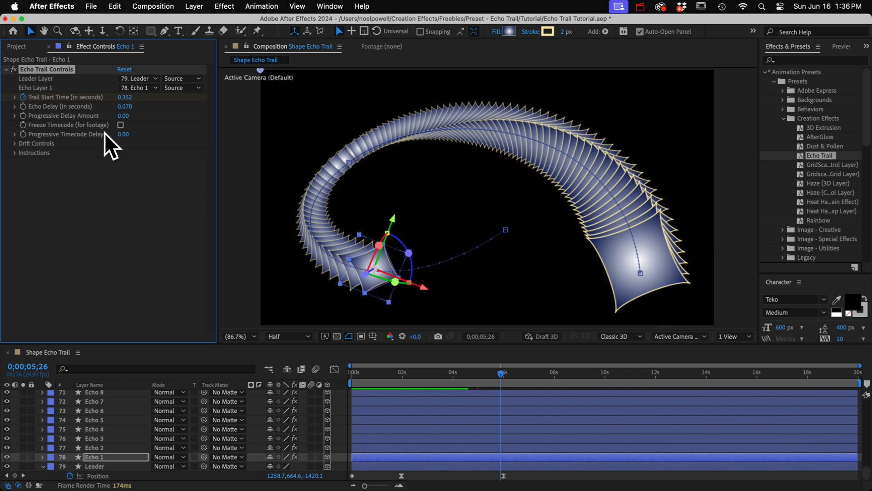
# Reveal Echo 1's Drift Controls, set its Z Rotation Drift to 60, and preview the twisting trail
pyautogui.click(15, 144)
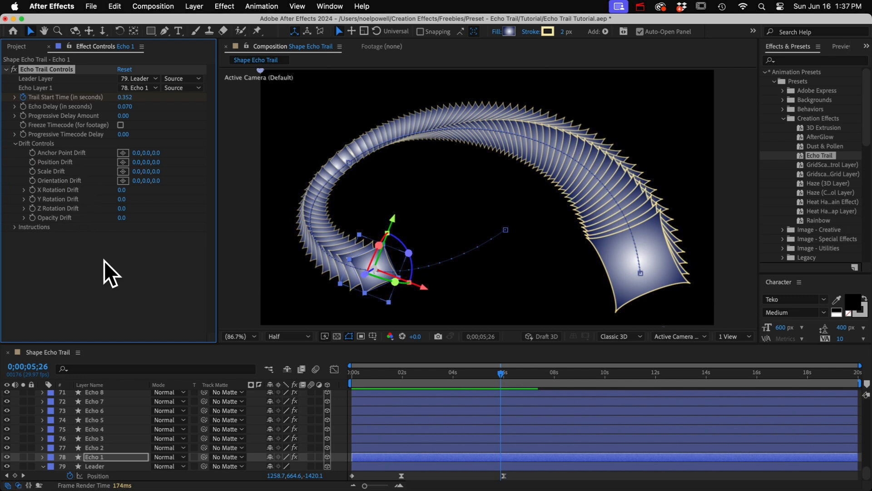
pyautogui.click(98, 466)
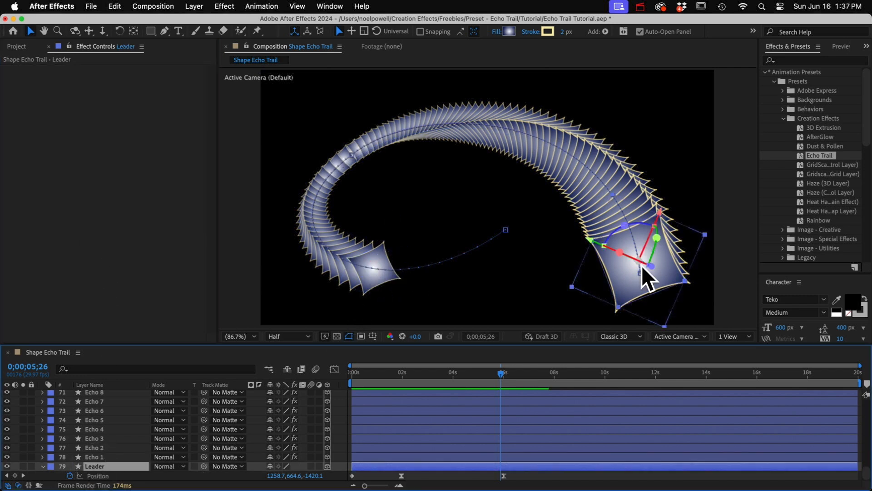
pyautogui.moveTo(477, 373)
pyautogui.mouseDown()
pyautogui.moveTo(437, 372)
pyautogui.moveTo(484, 383)
pyautogui.mouseUp()
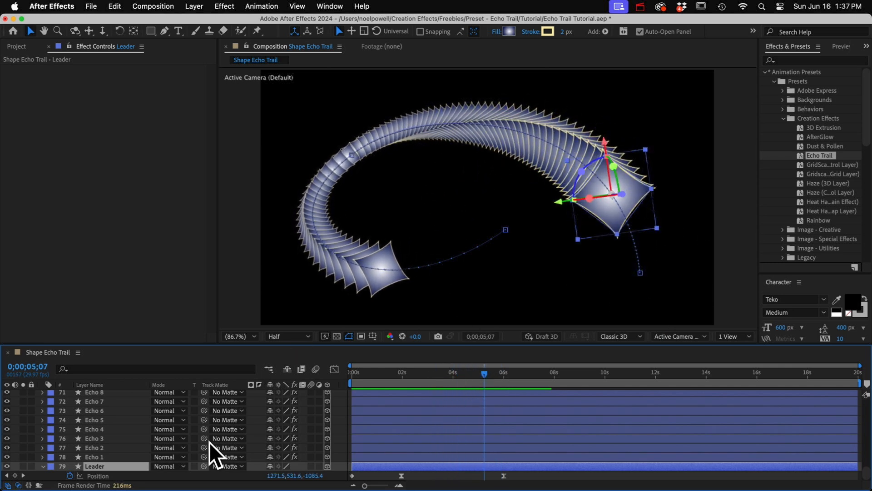
pyautogui.click(105, 457)
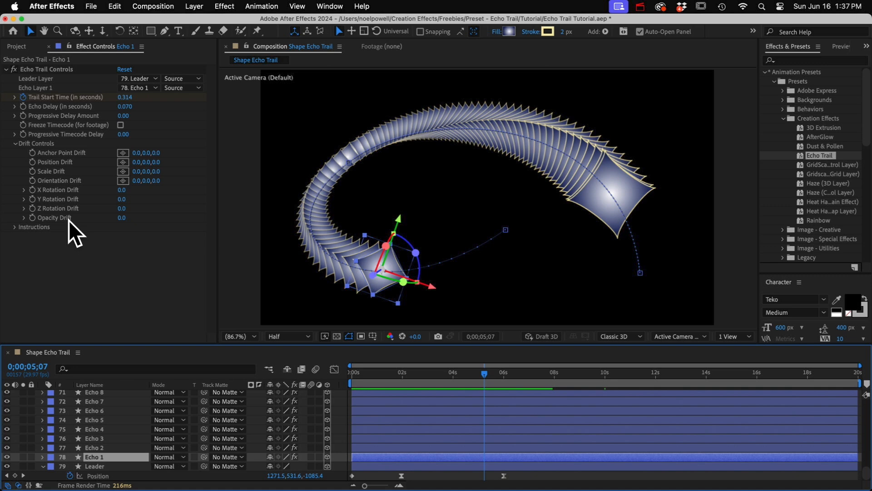
pyautogui.moveTo(124, 208); pyautogui.dragTo(156, 208)
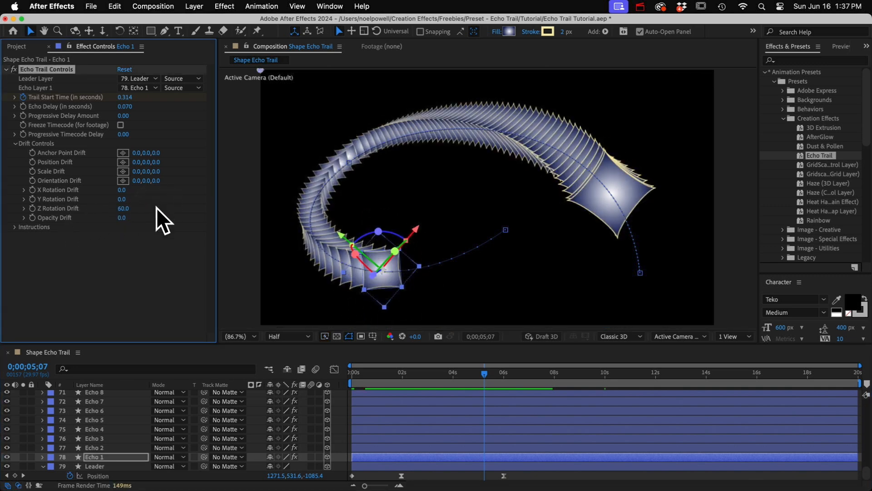
pyautogui.click(472, 372)
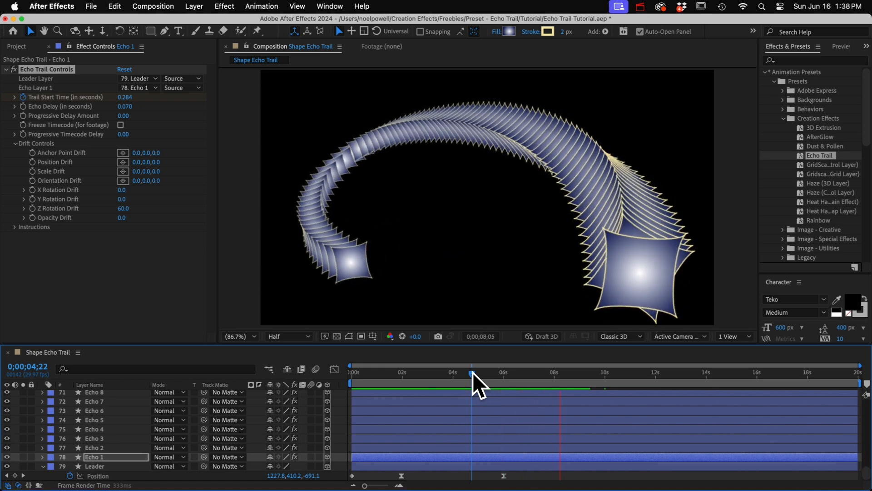
pyautogui.press('space')
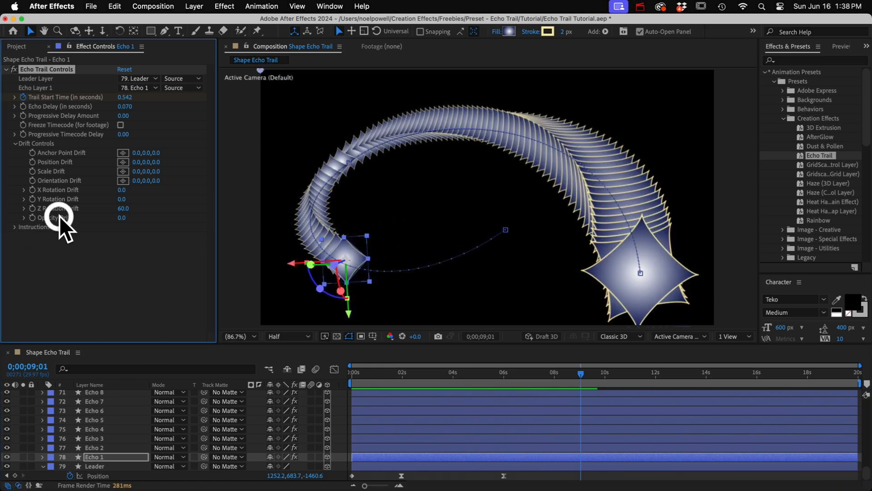
# Set Echo 1's Opacity Drift to -14 and its Y Position Drift to 297, and play the preview
pyautogui.moveTo(120, 217); pyautogui.dragTo(111, 219)
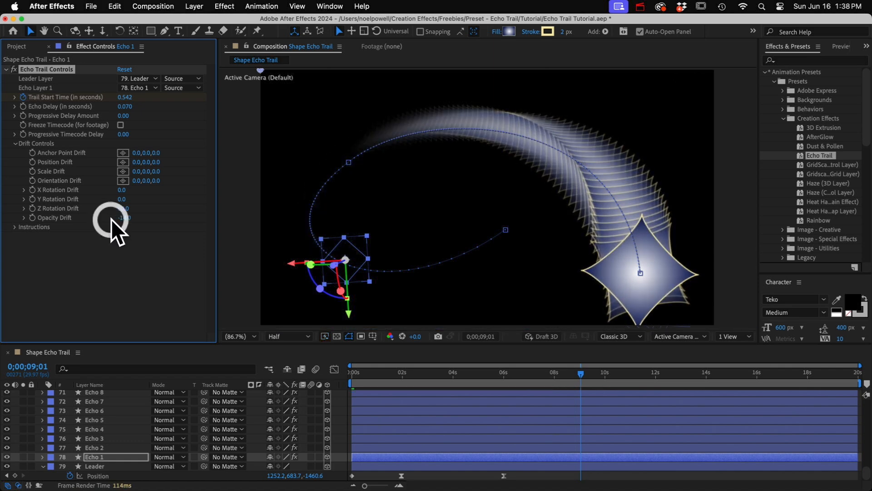
pyautogui.click(491, 366)
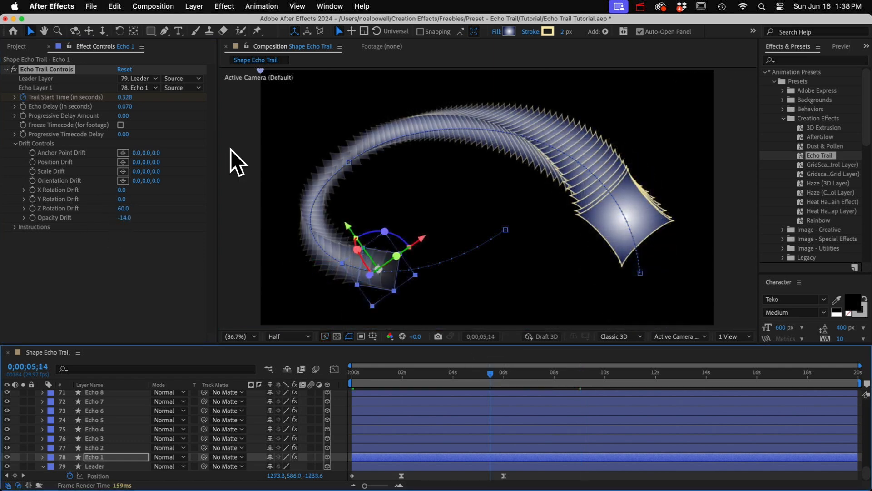
pyautogui.moveTo(148, 162); pyautogui.dragTo(297, 174)
pyautogui.press('space')
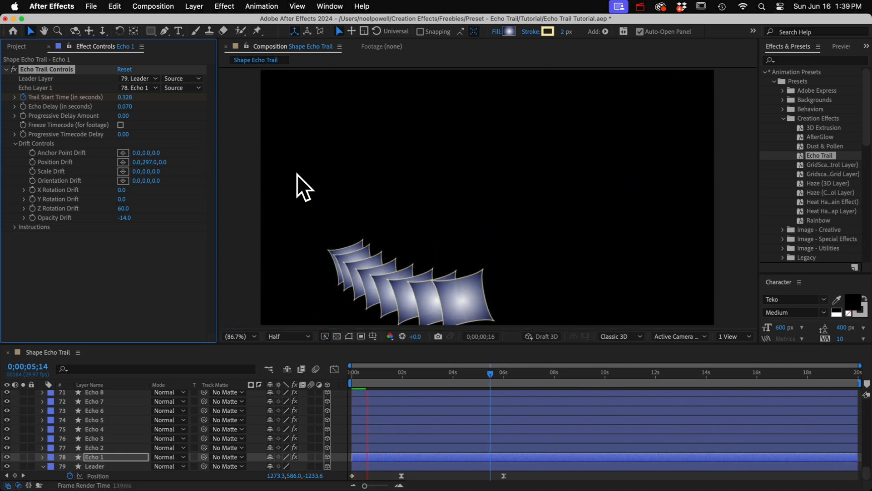
# Return Echo 1's Position Drift to 0, set its Anchor Point Drift X to 129, and preview the trail
pyautogui.press('space')
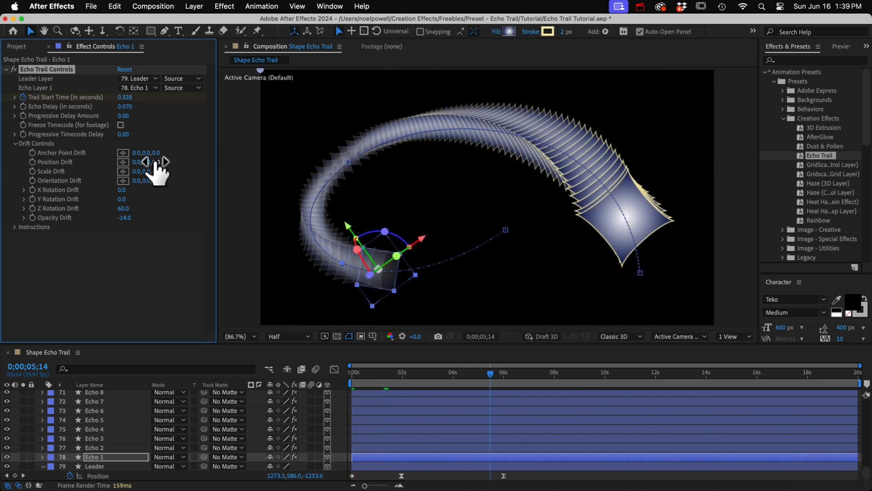
pyautogui.moveTo(140, 153); pyautogui.dragTo(206, 154)
pyautogui.press('space')
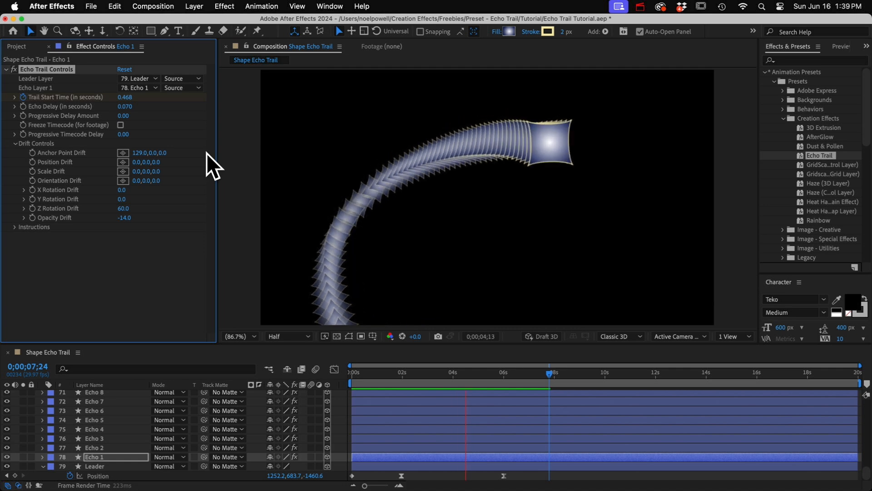
pyautogui.press('space')
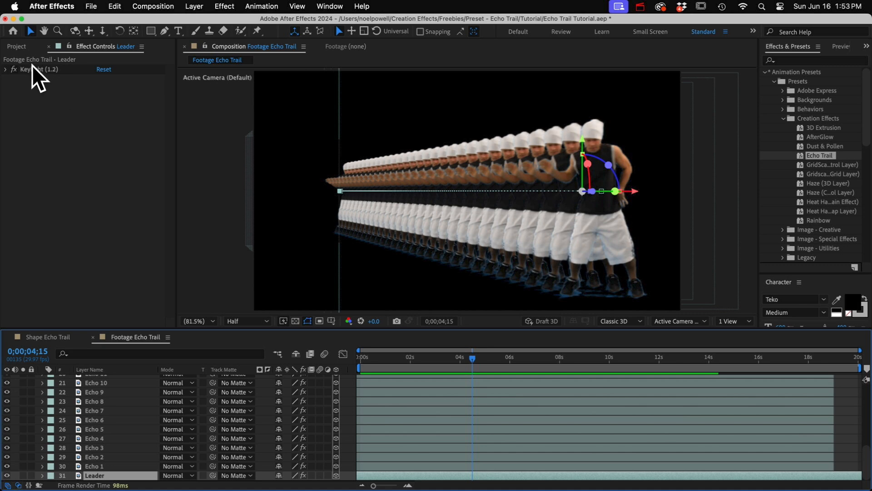
# In the Footage Echo Trail composition, switch the Leader's Keylight effect off and back on to compare the footage
pyautogui.click(33, 69)
pyautogui.click(14, 69)
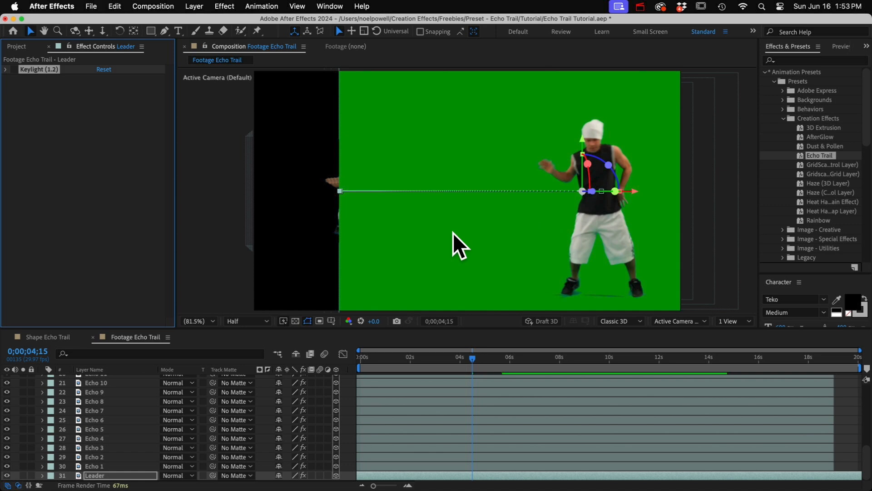
pyautogui.click(13, 69)
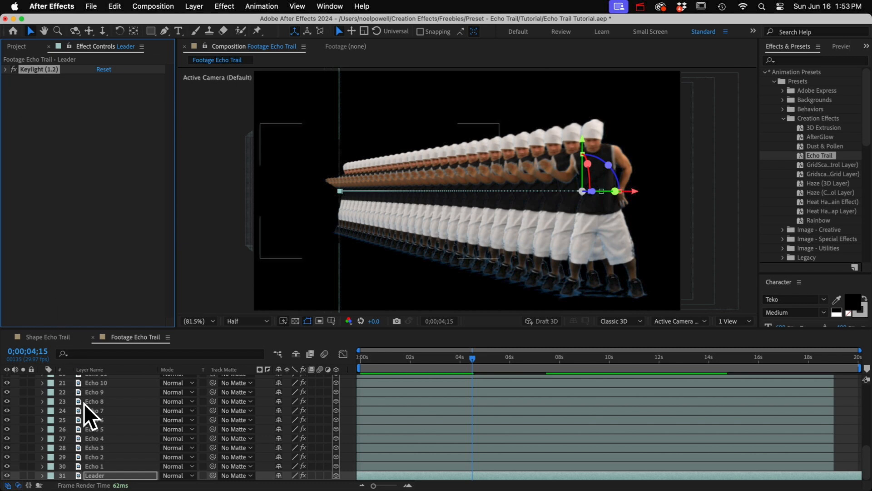
# Inspect Echo 1's Time Remap property in the footage composition, collapse the layer, and preview the trail
pyautogui.click(93, 465)
pyautogui.click(43, 465)
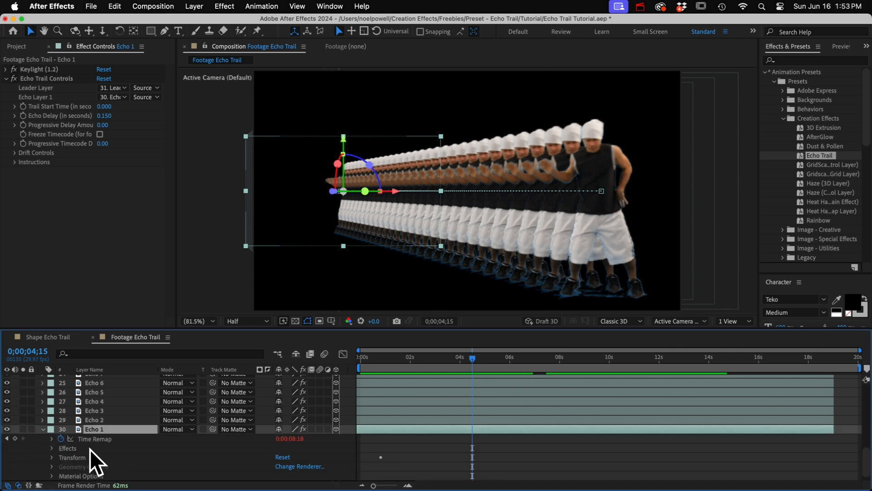
pyautogui.press('Return')
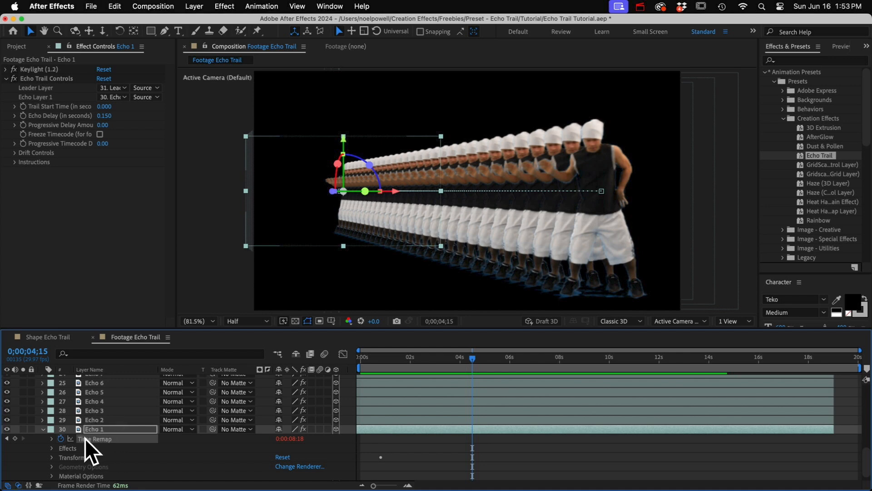
pyautogui.click(43, 428)
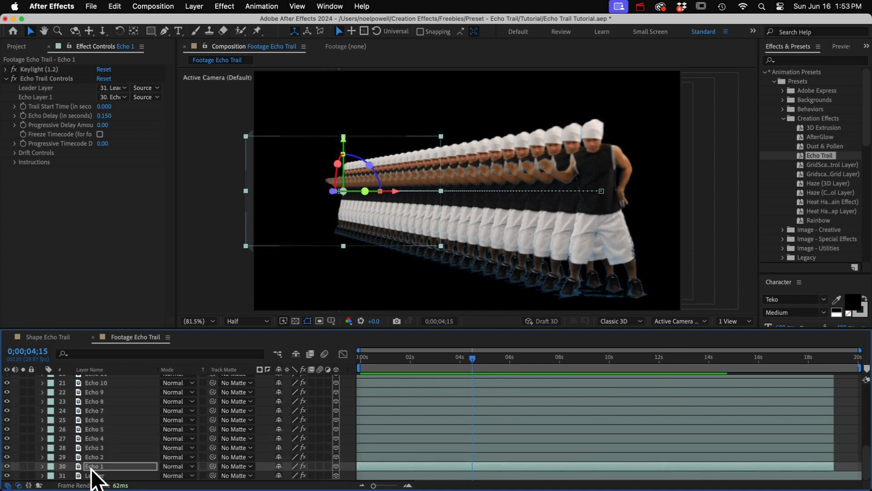
pyautogui.press('0')
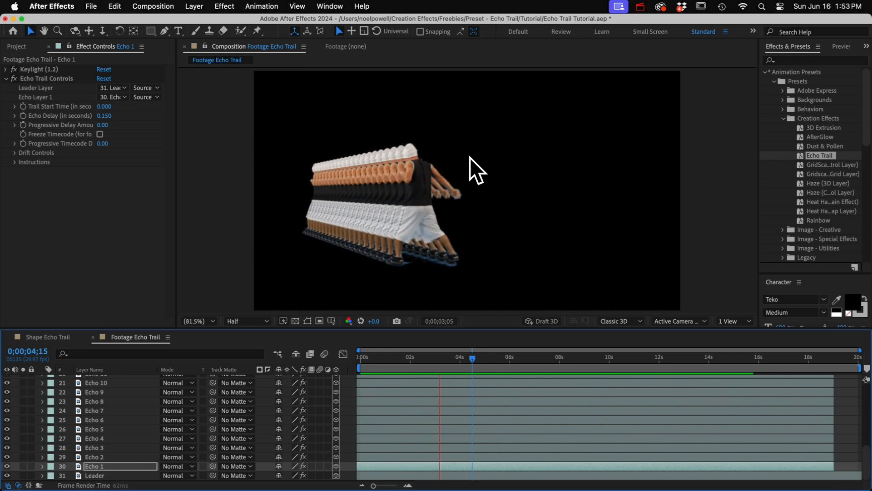
pyautogui.press('space')
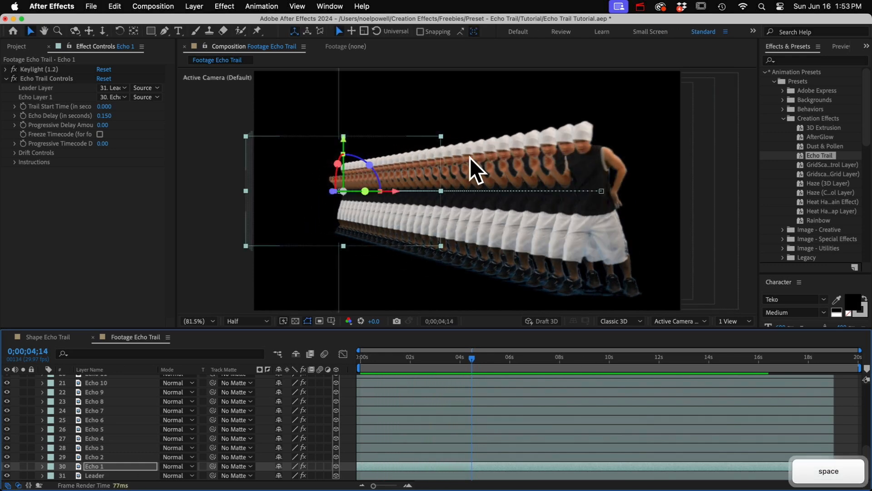
# Widen the effect settings for Echo 1, enable Freeze Timecode (for footage), and preview the trail
pyautogui.click(102, 466)
pyautogui.click(64, 137)
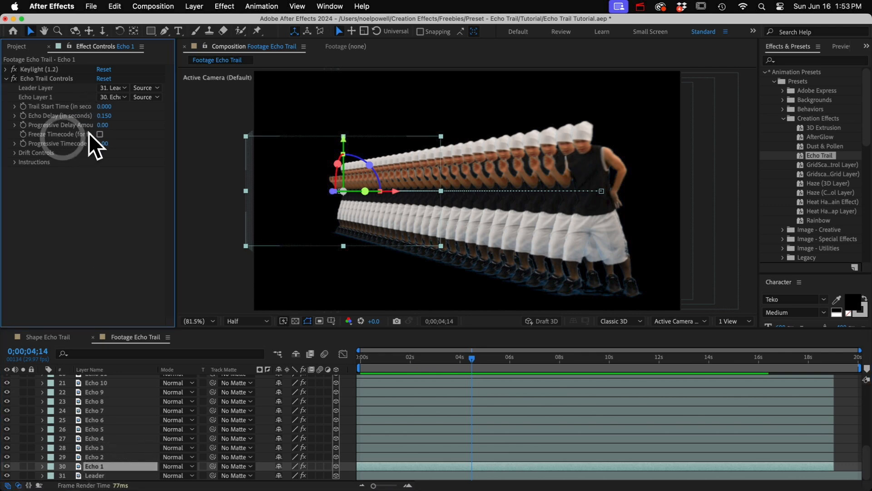
pyautogui.moveTo(178, 136); pyautogui.dragTo(240, 135)
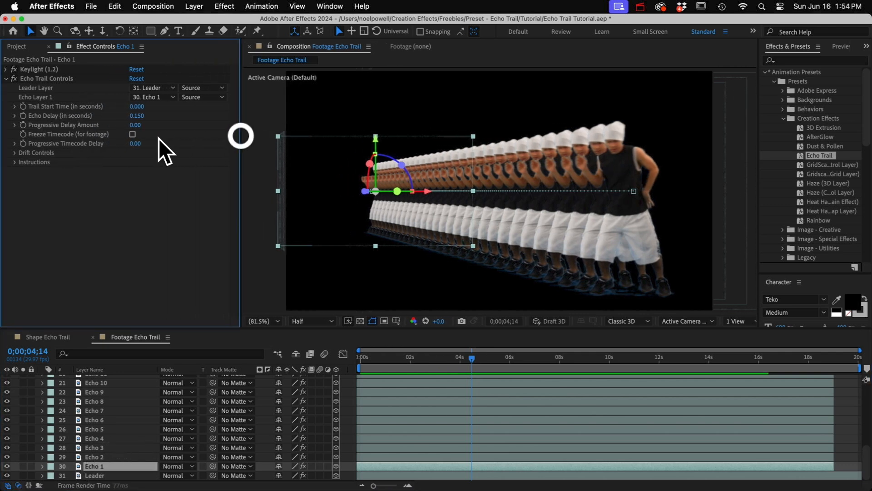
pyautogui.click(132, 135)
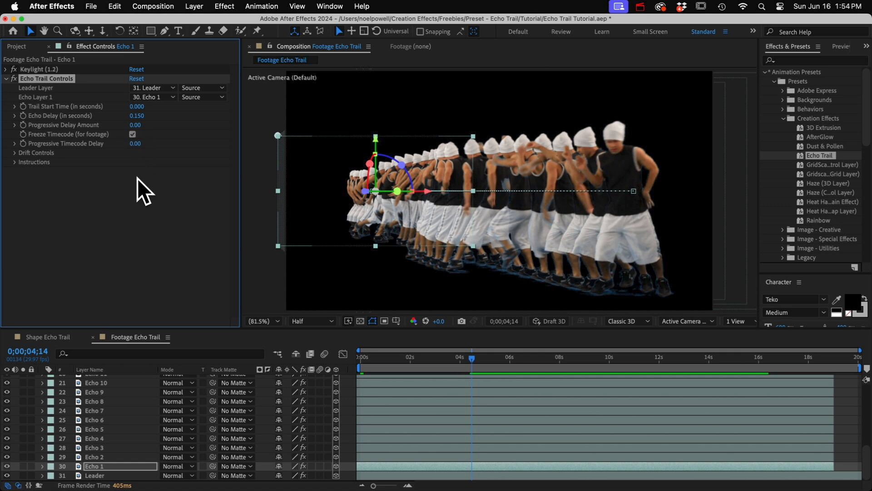
pyautogui.press('0')
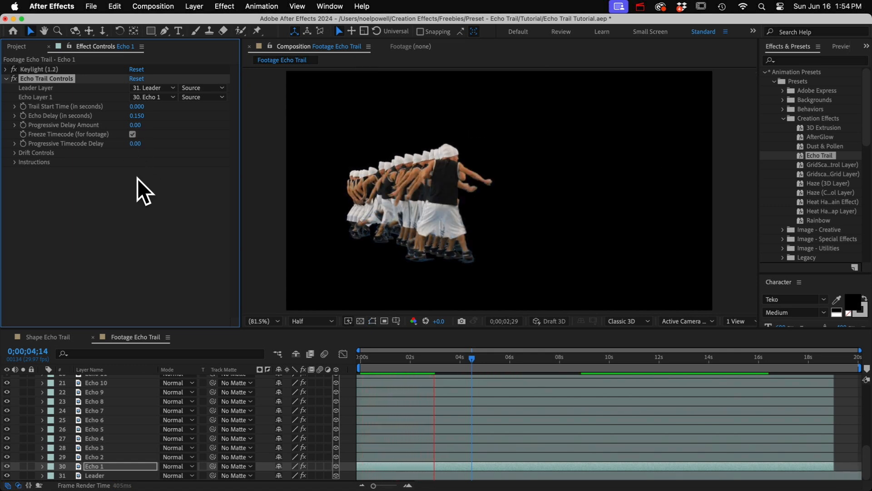
pyautogui.press('space')
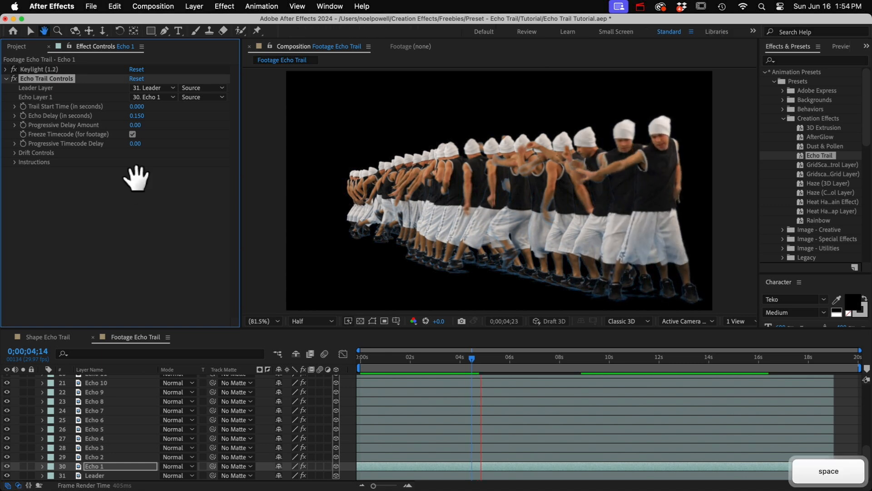
# Disable Echo 1's Freeze Timecode, set its Progressive Timecode Delay to 0.1, and preview the dancers
pyautogui.click(132, 134)
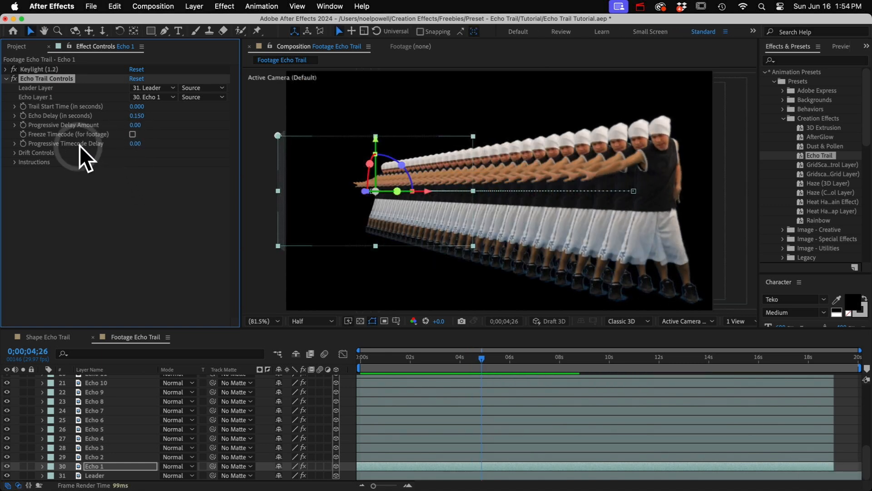
pyautogui.click(138, 144)
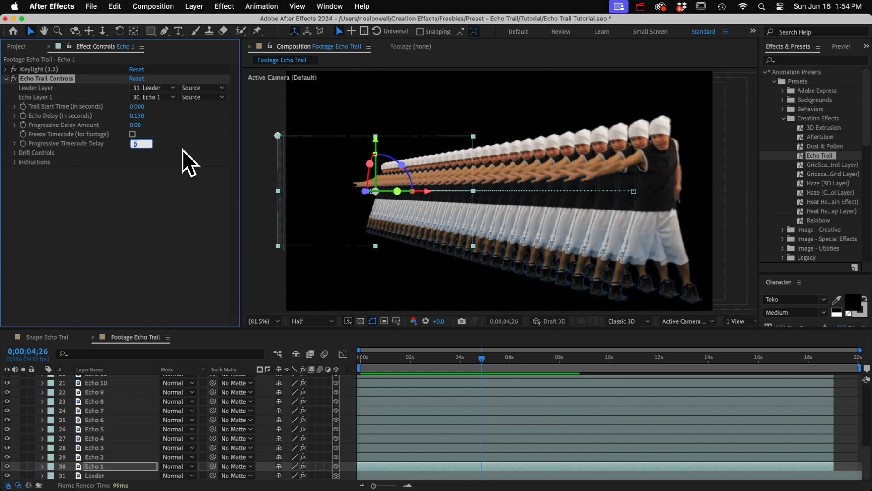
pyautogui.write('.1')
pyautogui.press('Return')
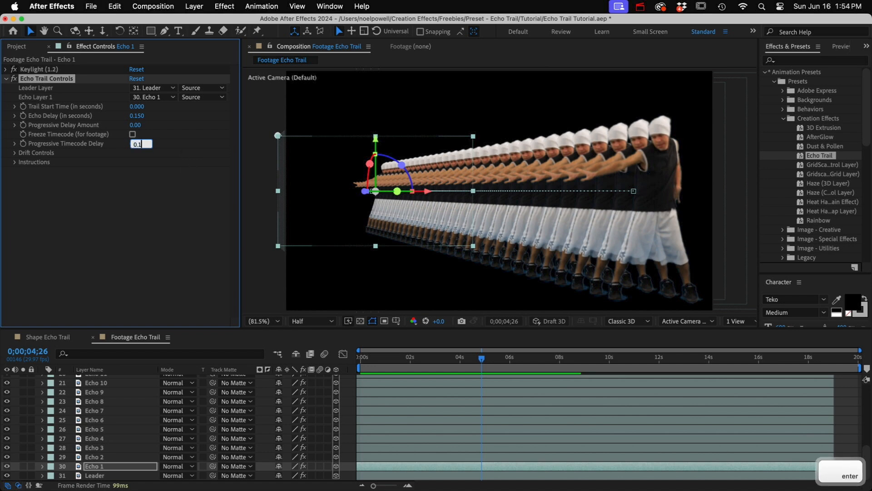
pyautogui.press('space')
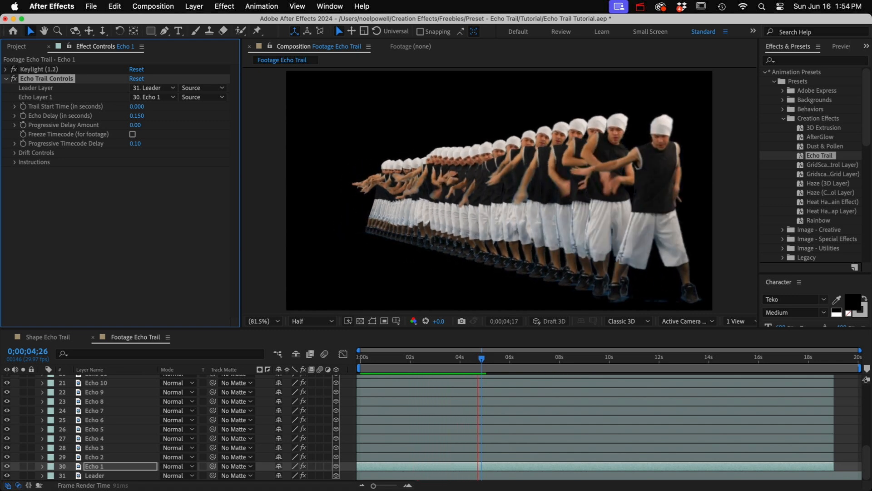
pyautogui.press('0')
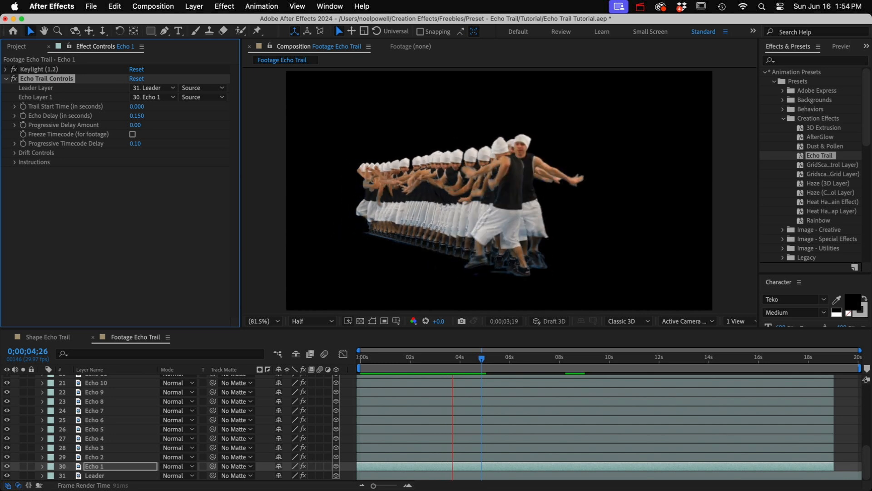
pyautogui.press('space')
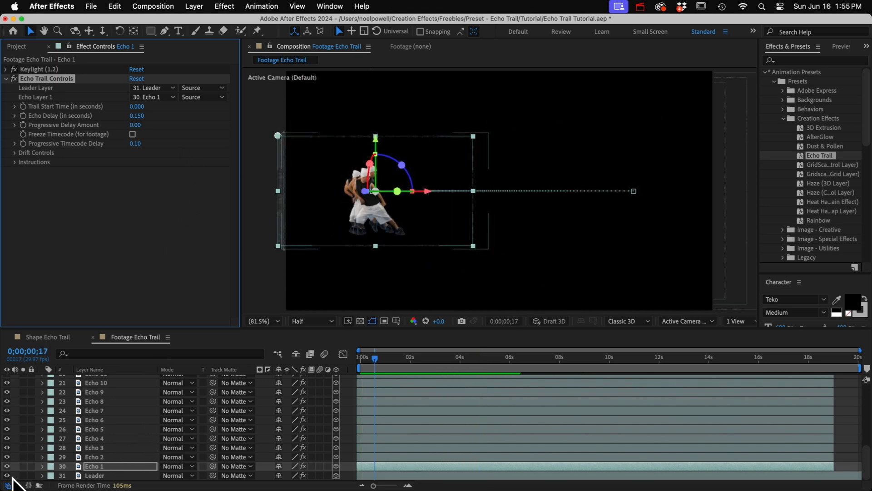
# Hide the Leader layer temporarily and preview the footage trail without it
pyautogui.click(12, 479)
pyautogui.press('KP_0')
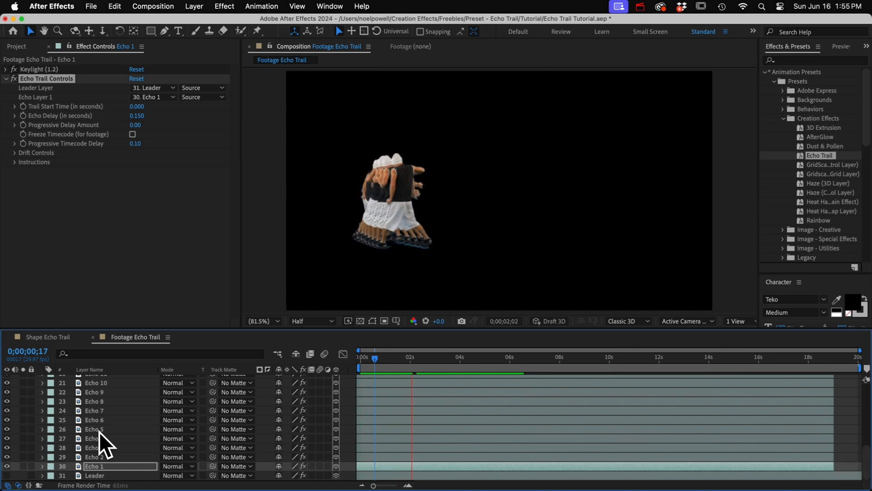
pyautogui.press('space')
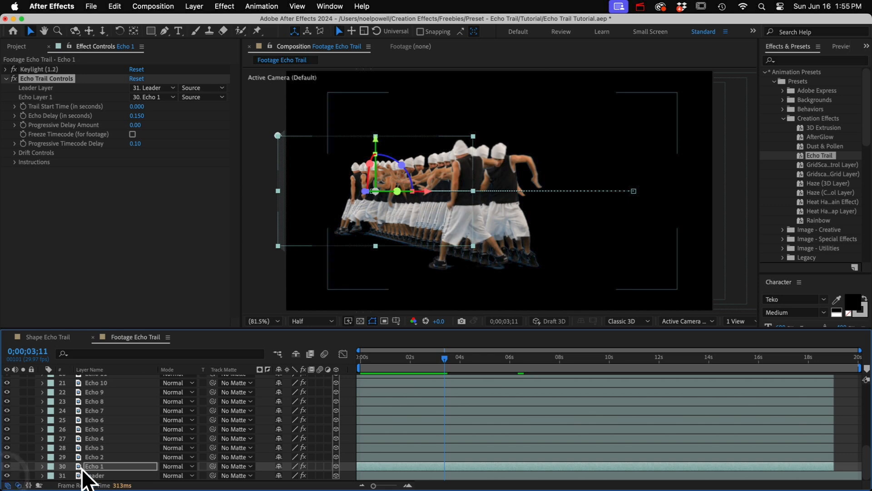
# Set Echo 1's Progressive Timecode Delay to 0 and start keyframing it at 0;00;04;18
pyautogui.click(135, 144)
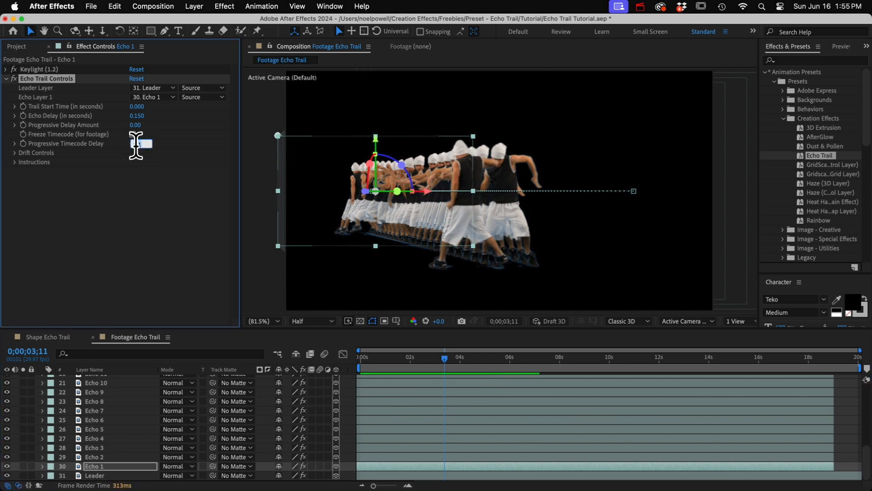
pyautogui.write('0')
pyautogui.press('Return')
pyautogui.moveTo(446, 359); pyautogui.dragTo(476, 360)
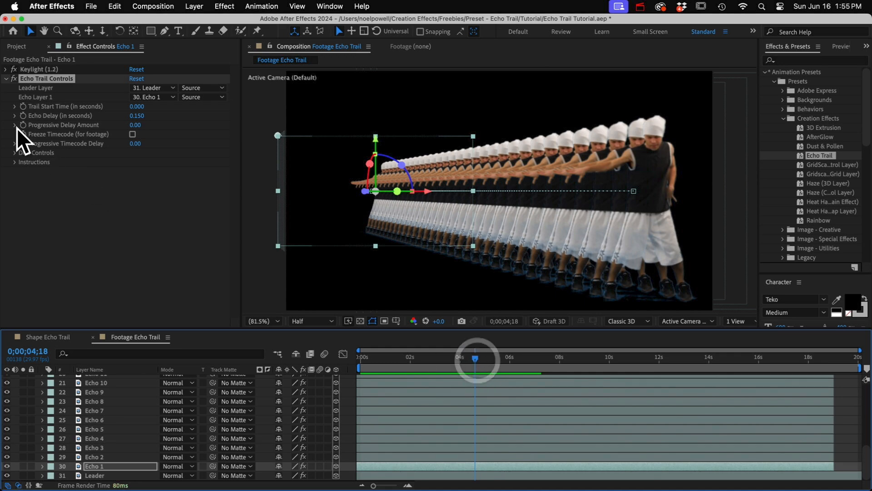
pyautogui.click(23, 143)
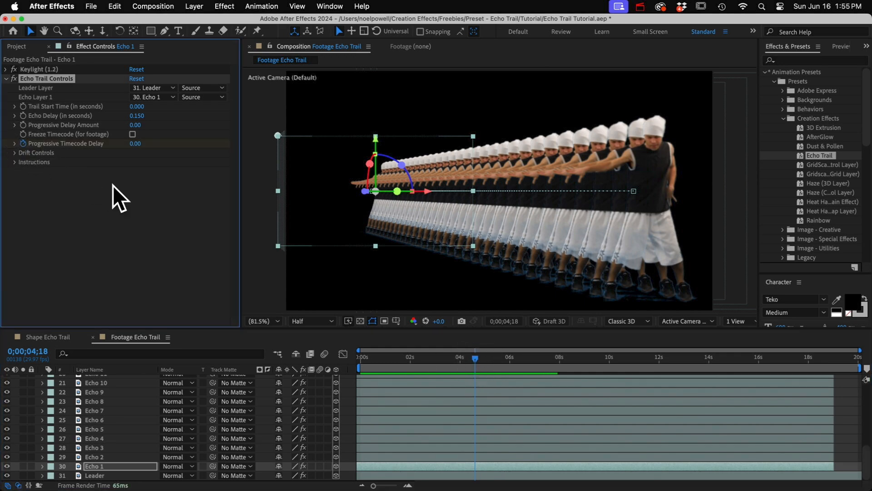
# Add a Progressive Timecode Delay keyframe of 0.05 for Echo 1 at 0;00;08;12
pyautogui.moveTo(476, 360); pyautogui.dragTo(570, 361)
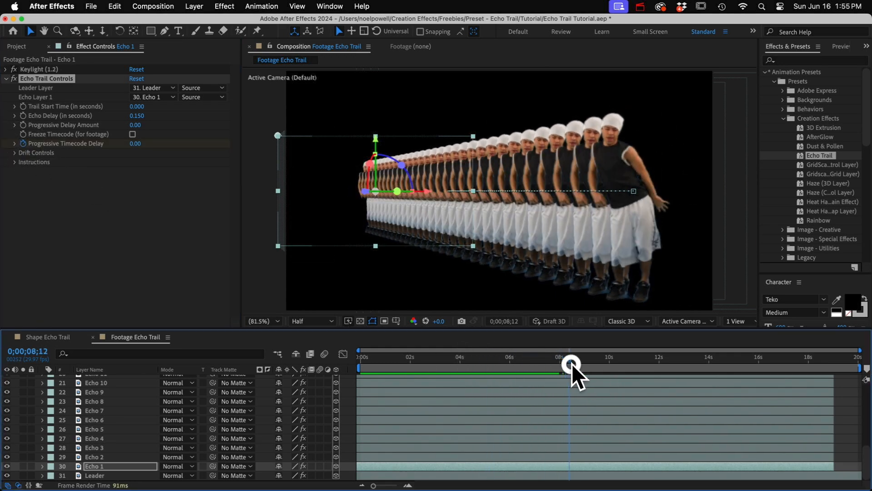
pyautogui.click(135, 145)
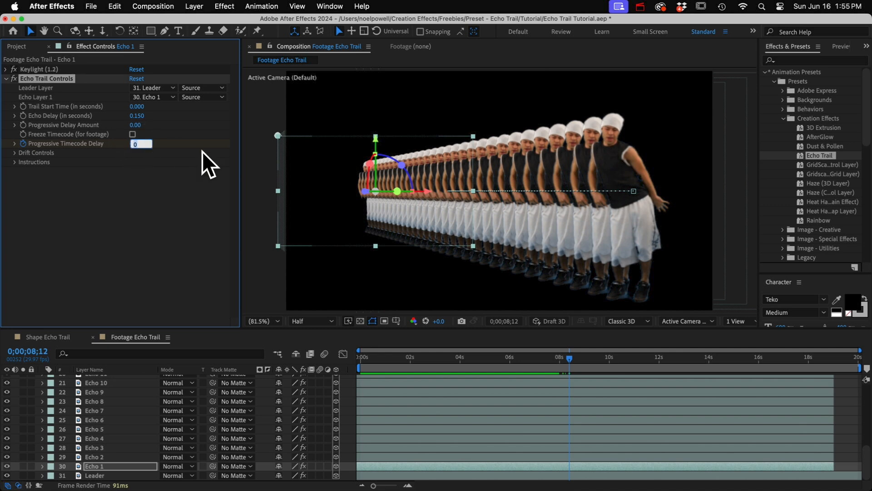
pyautogui.write('0.05')
pyautogui.press('Return')
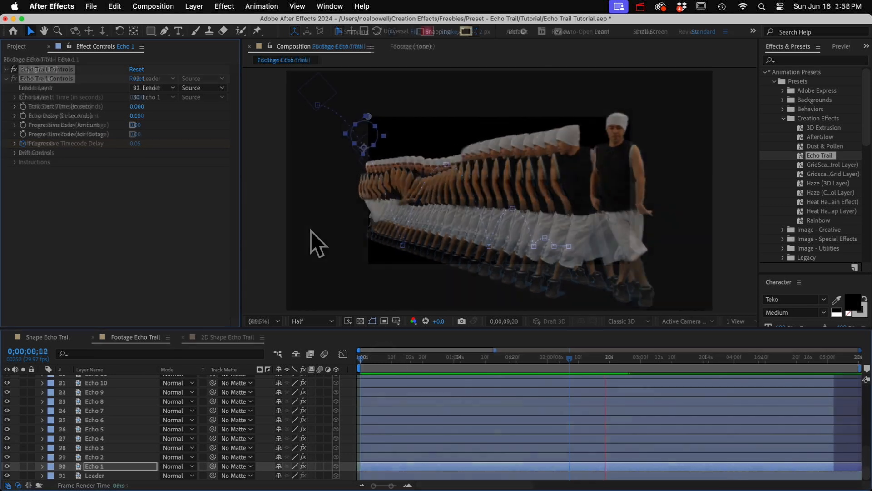
# Preview the 2D Shape Echo Trail composition and expand Echo 1's Drift Controls to review the available settings
pyautogui.press('0')
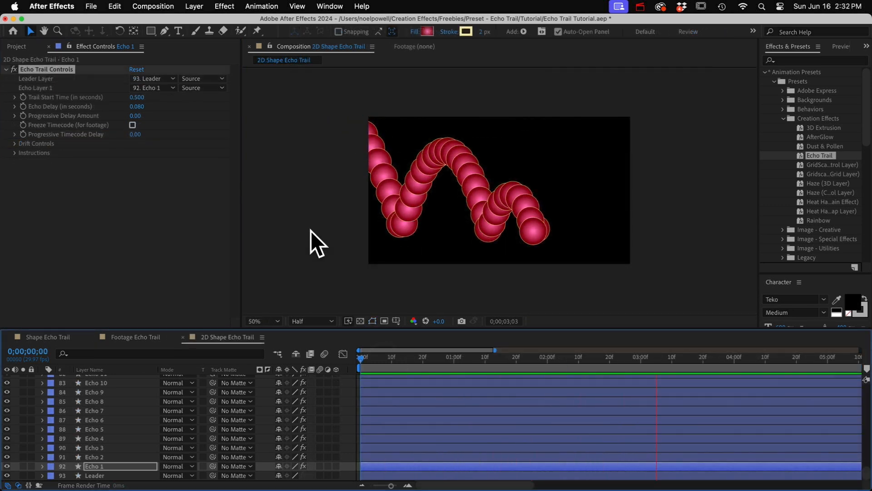
pyautogui.press('space')
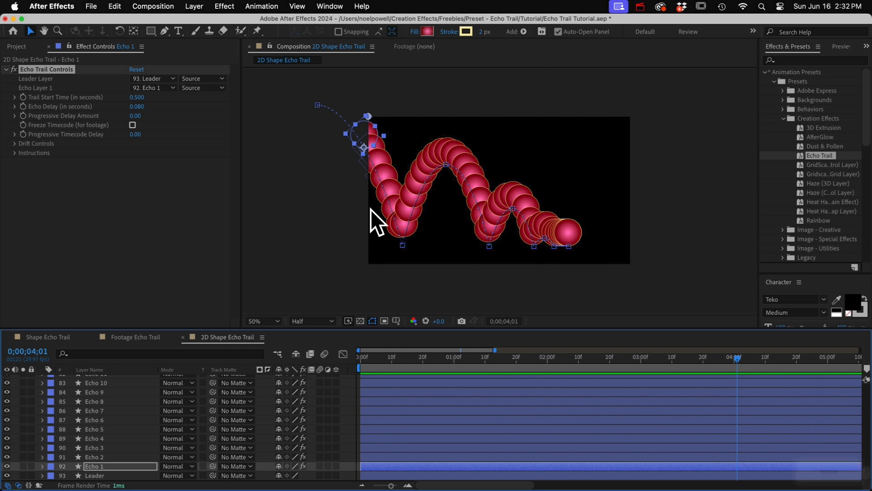
pyautogui.click(57, 124)
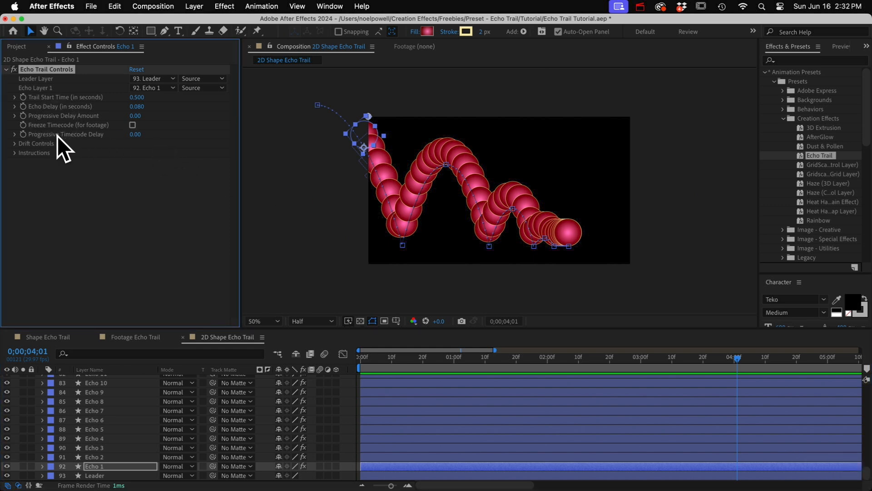
pyautogui.click(15, 143)
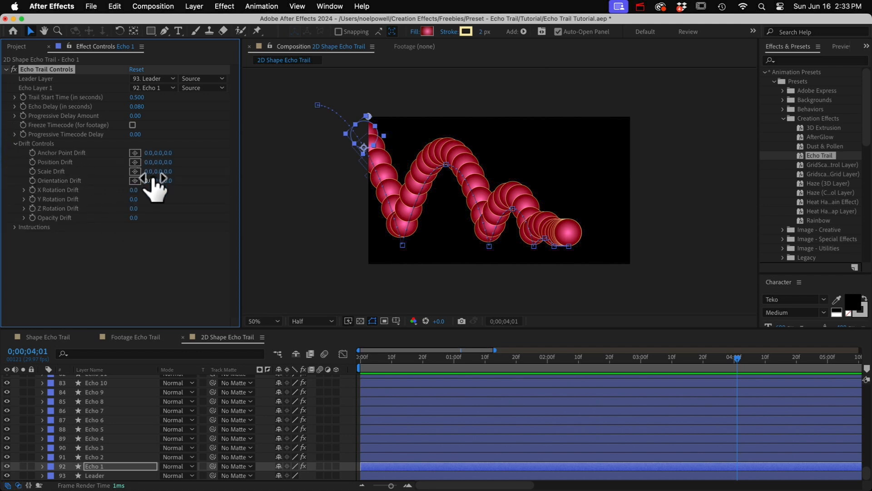
pyautogui.press('0')
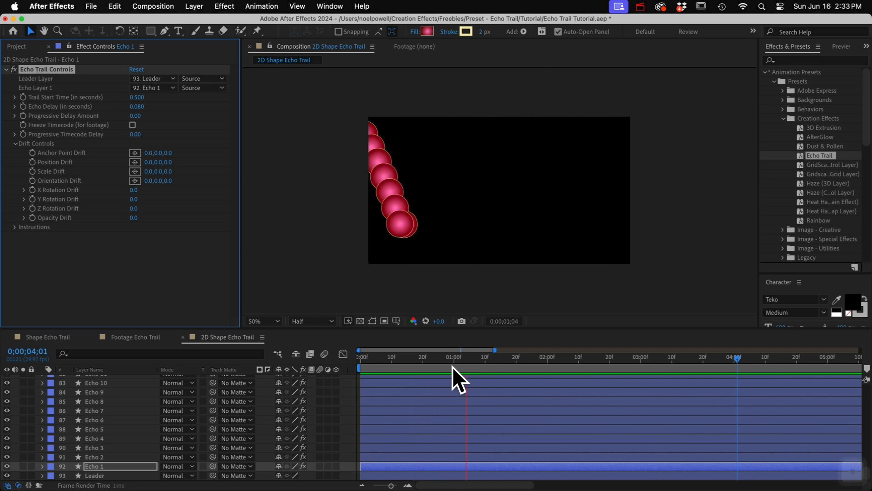
pyautogui.press('space')
# At 0;00;02;08 in the 2D composition, duplicate the Leader layer and hide the original
pyautogui.moveTo(506, 361); pyautogui.dragTo(575, 388)
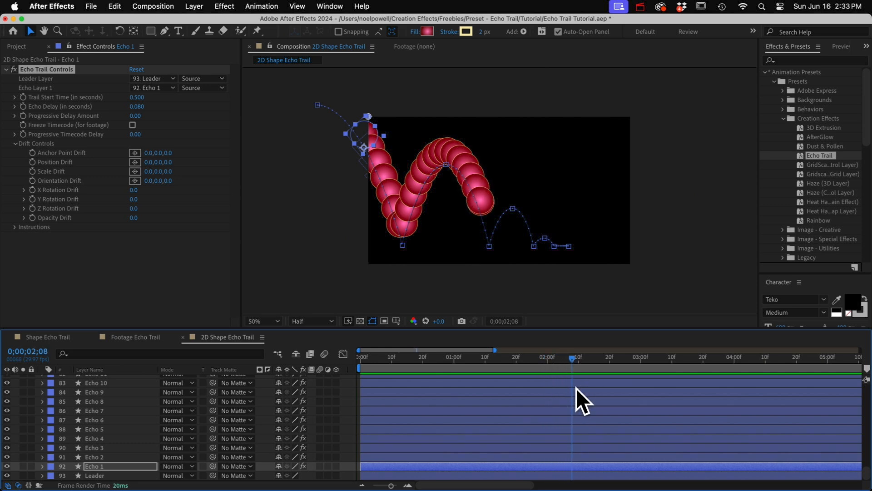
pyautogui.click(95, 475)
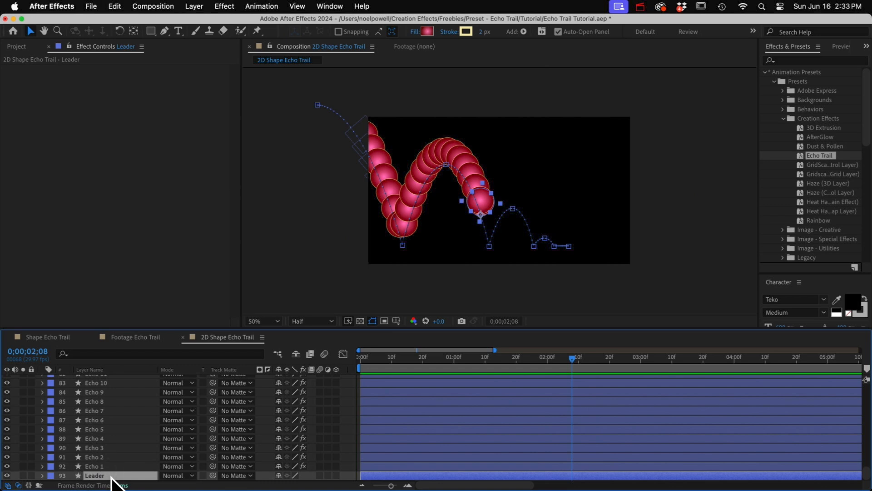
pyautogui.press('super+d')
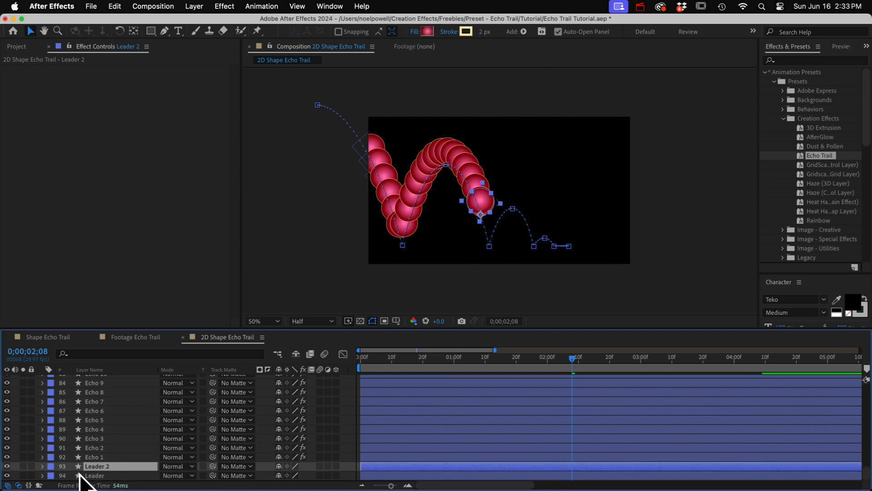
pyautogui.click(93, 475)
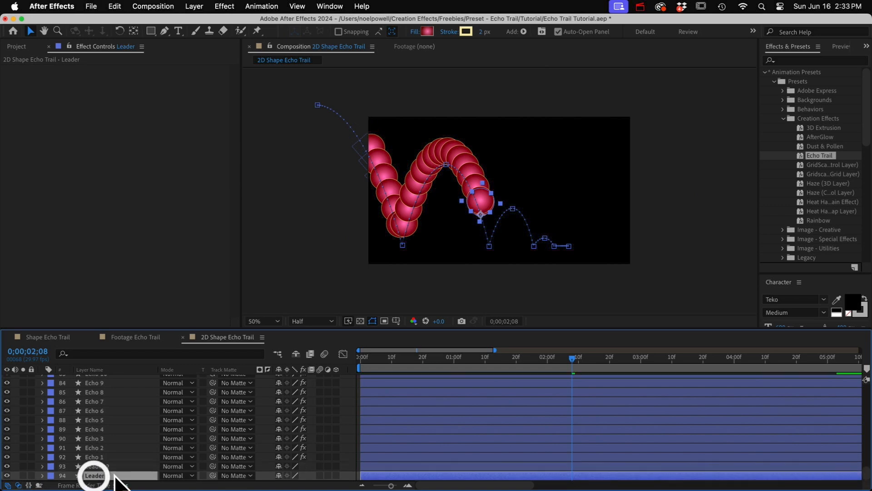
pyautogui.click(7, 476)
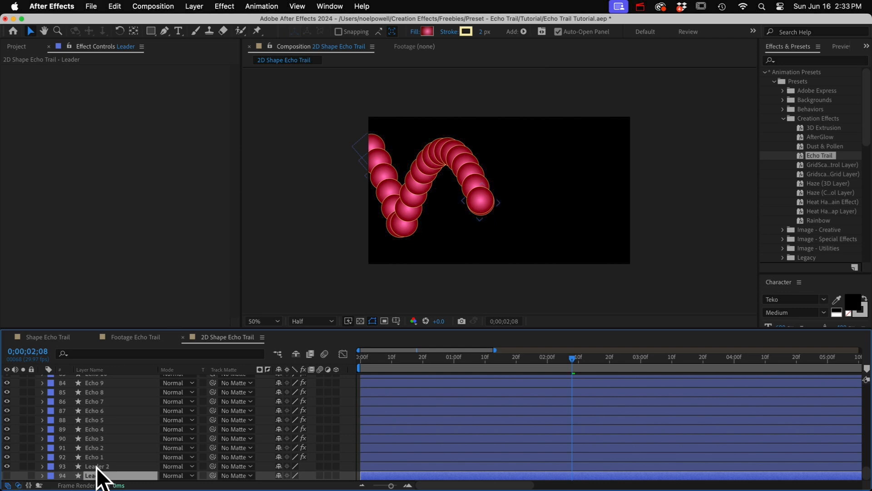
# Move the duplicated Leader layer to the top of the layer stack above Echo 92, and preview the animation
pyautogui.moveTo(95, 467); pyautogui.dragTo(105, 377)
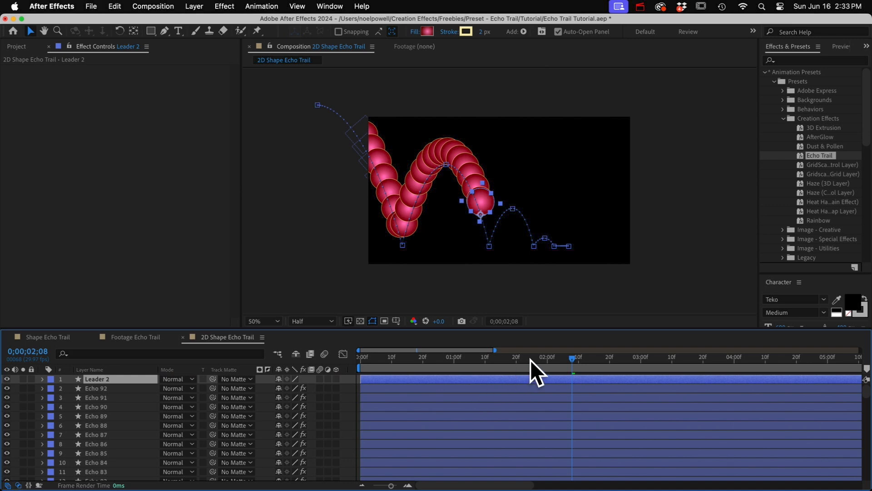
pyautogui.moveTo(530, 360); pyautogui.dragTo(569, 385)
pyautogui.press('0')
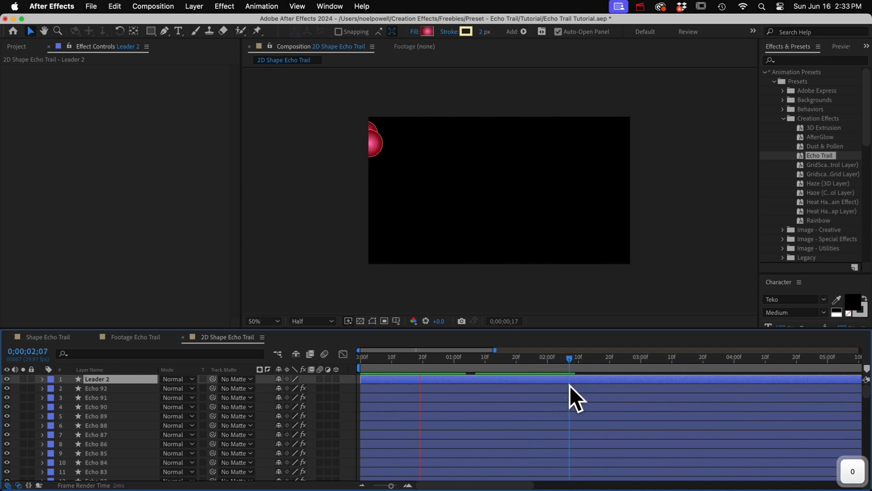